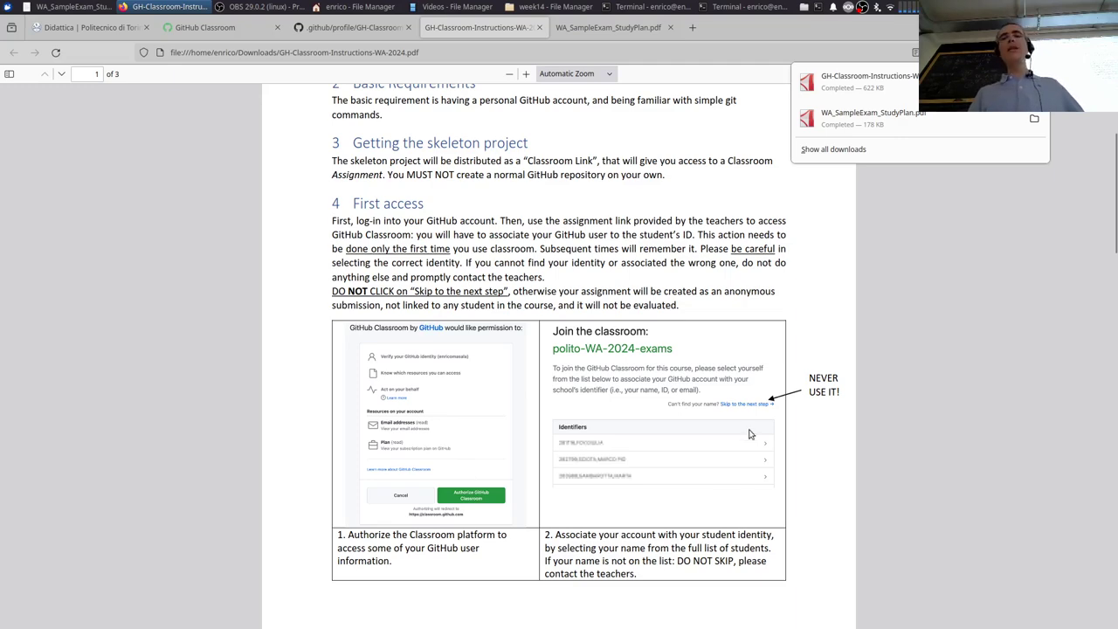
Step: Read the PDF's instructions on first access and accepting the assignment, down to the sections on developing and submitting the project
{"action": "scroll", "coordinate": [752, 432], "scroll_direction": "down", "scroll_amount": 1}
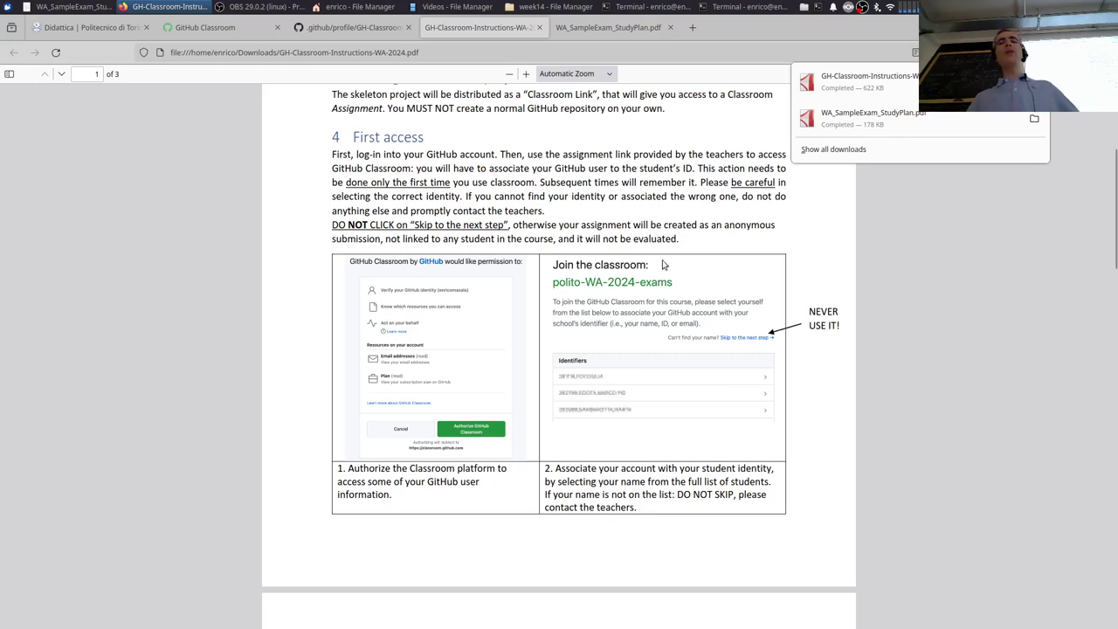
{"action": "scroll", "coordinate": [612, 367], "scroll_direction": "down", "scroll_amount": 1}
{"action": "scroll", "coordinate": [638, 358], "scroll_direction": "down", "scroll_amount": 5}
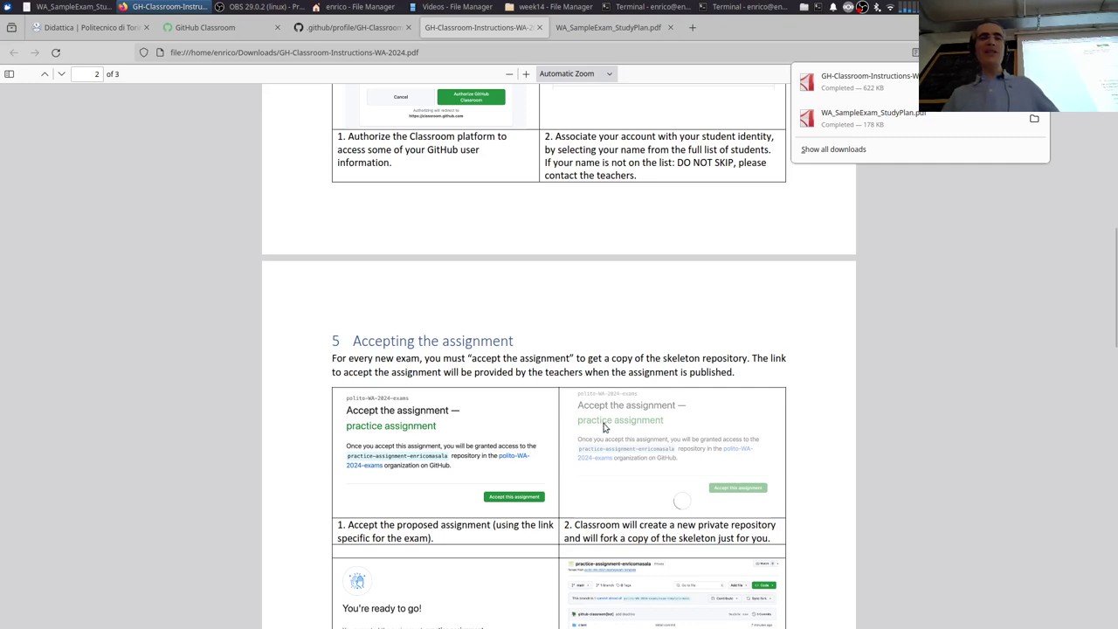
{"action": "scroll", "coordinate": [496, 340], "scroll_direction": "down", "scroll_amount": 3}
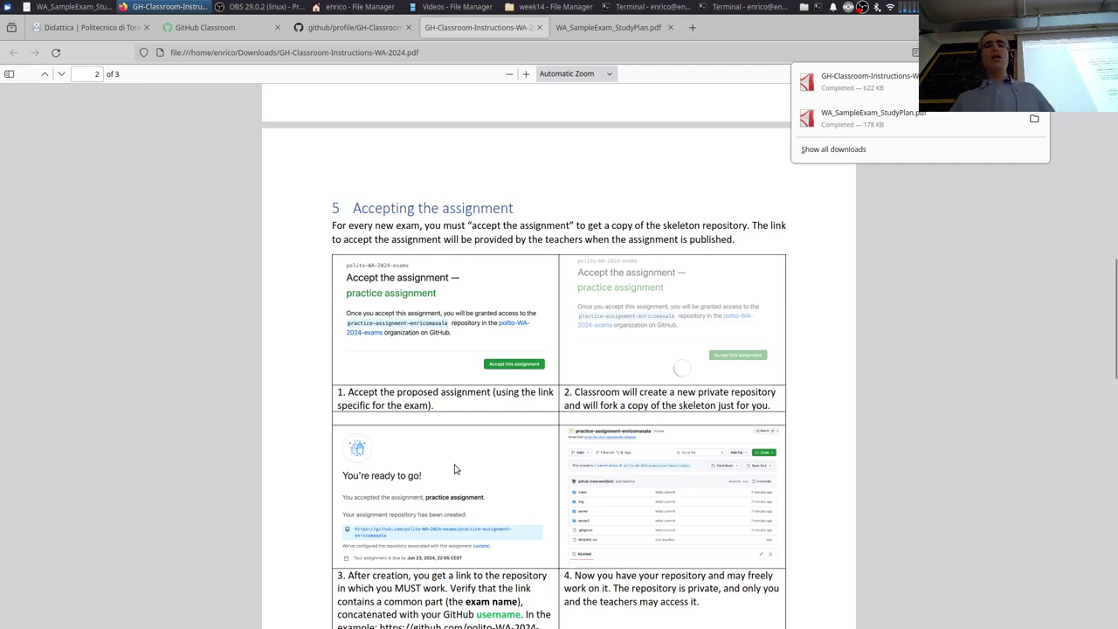
{"action": "scroll", "coordinate": [696, 487], "scroll_direction": "down", "scroll_amount": 1}
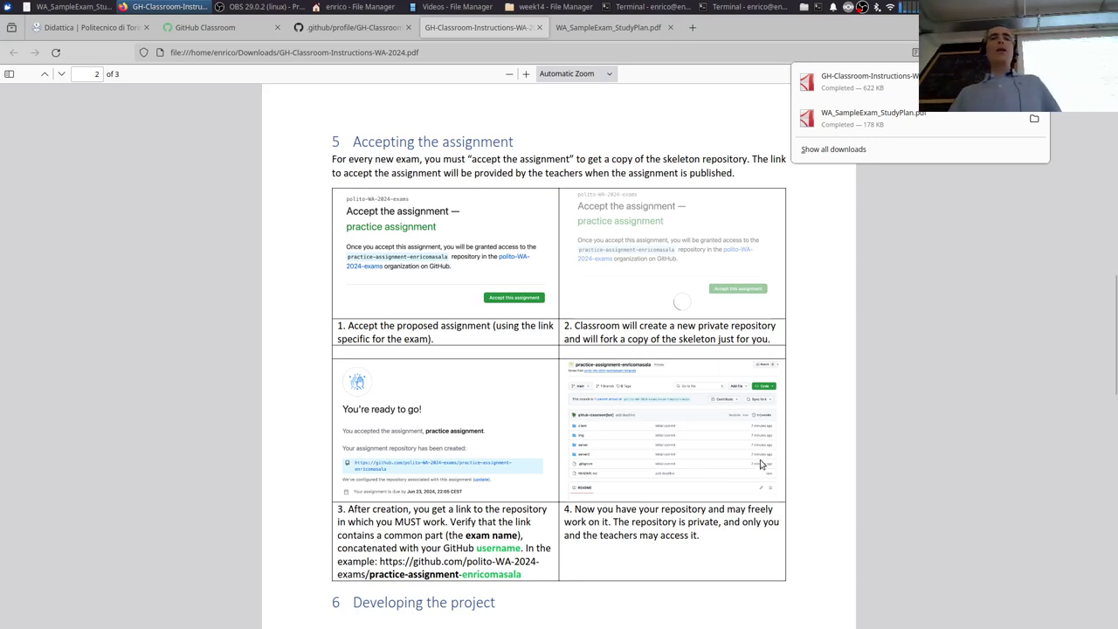
{"action": "scroll", "coordinate": [795, 466], "scroll_direction": "down", "scroll_amount": 2}
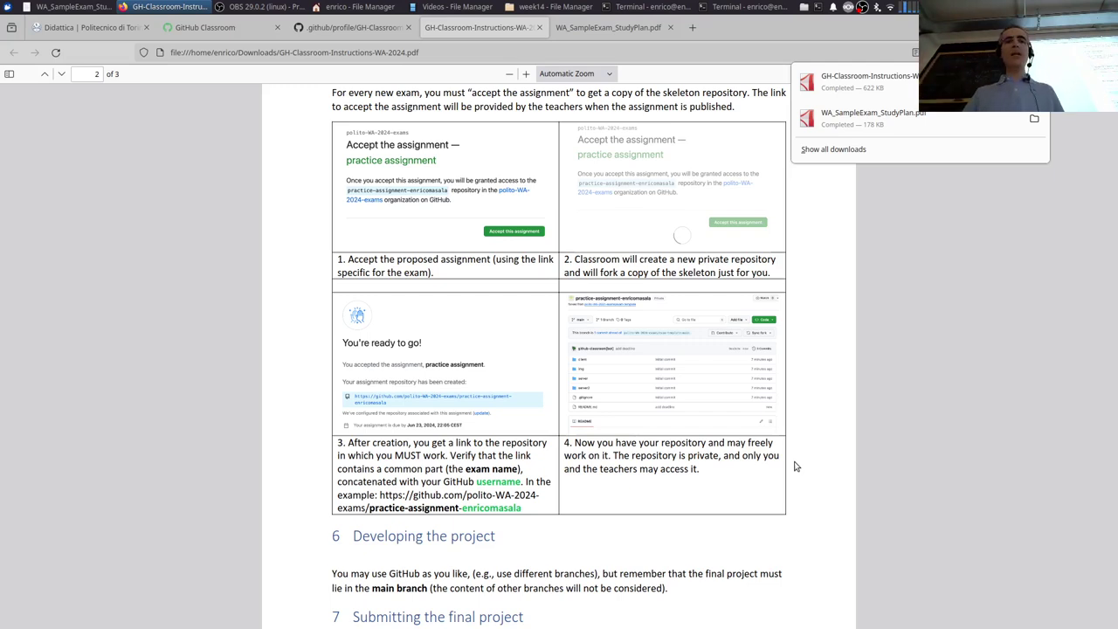
{"action": "left_click", "coordinate": [711, 430]}
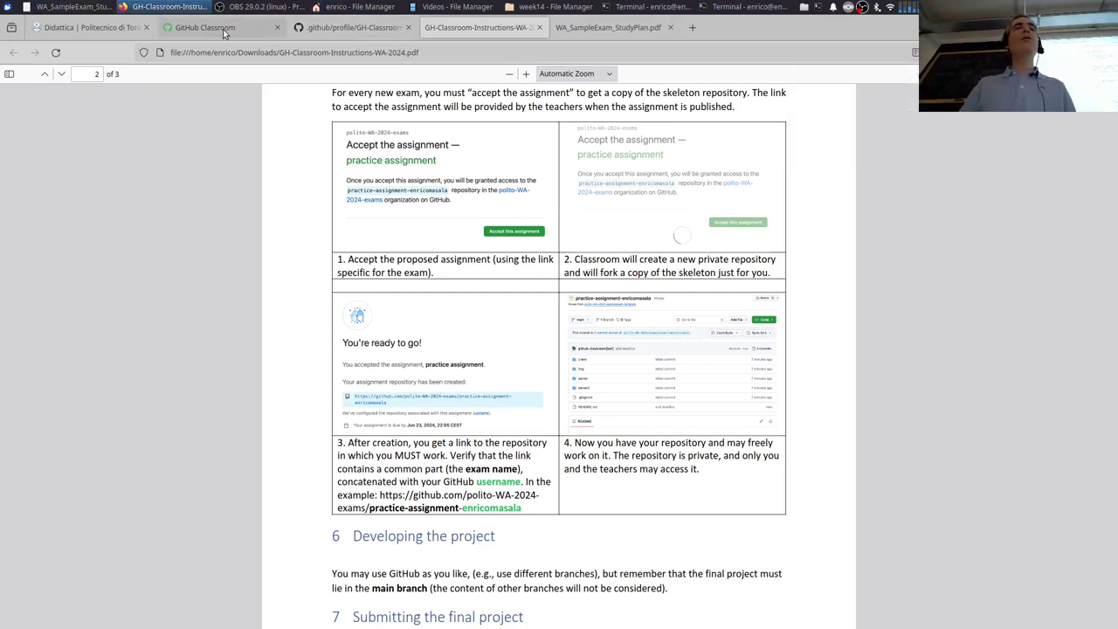
Step: Show the GitHub Classroom roster and highlight the test student's entry and its linked GitHub username
{"action": "left_click", "coordinate": [225, 29]}
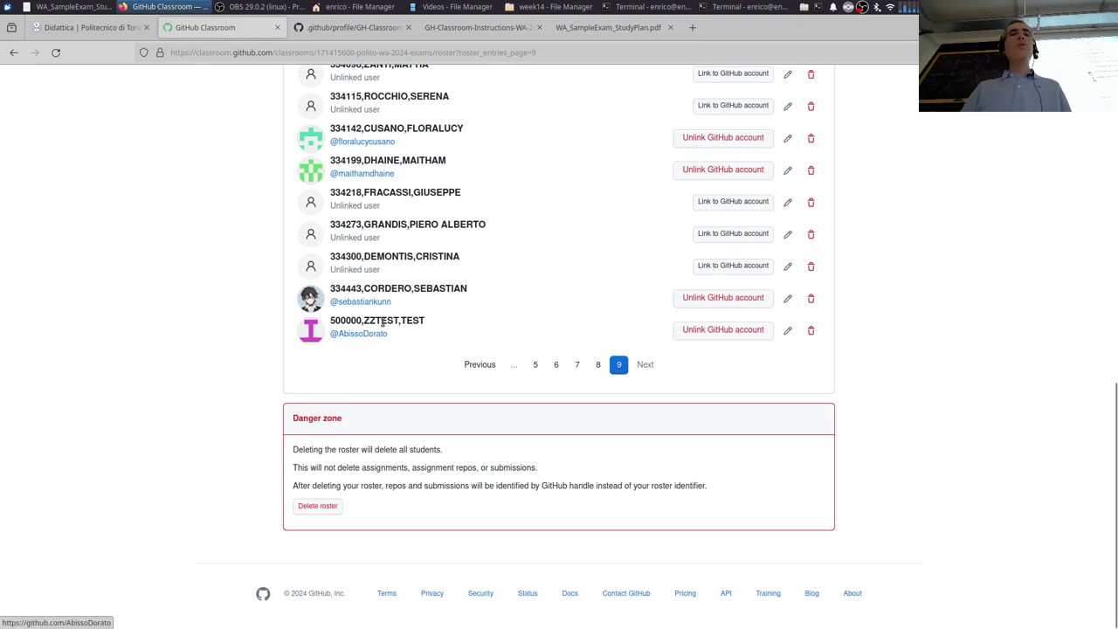
{"action": "left_click_drag", "start_coordinate": [401, 320], "coordinate": [426, 321]}
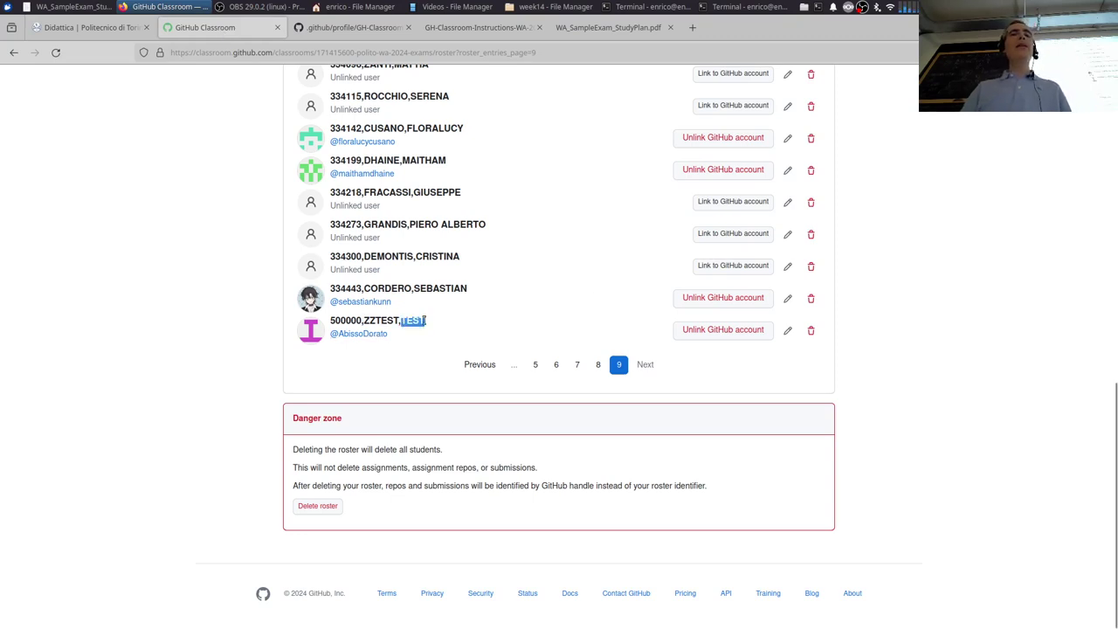
{"action": "left_click", "coordinate": [472, 325]}
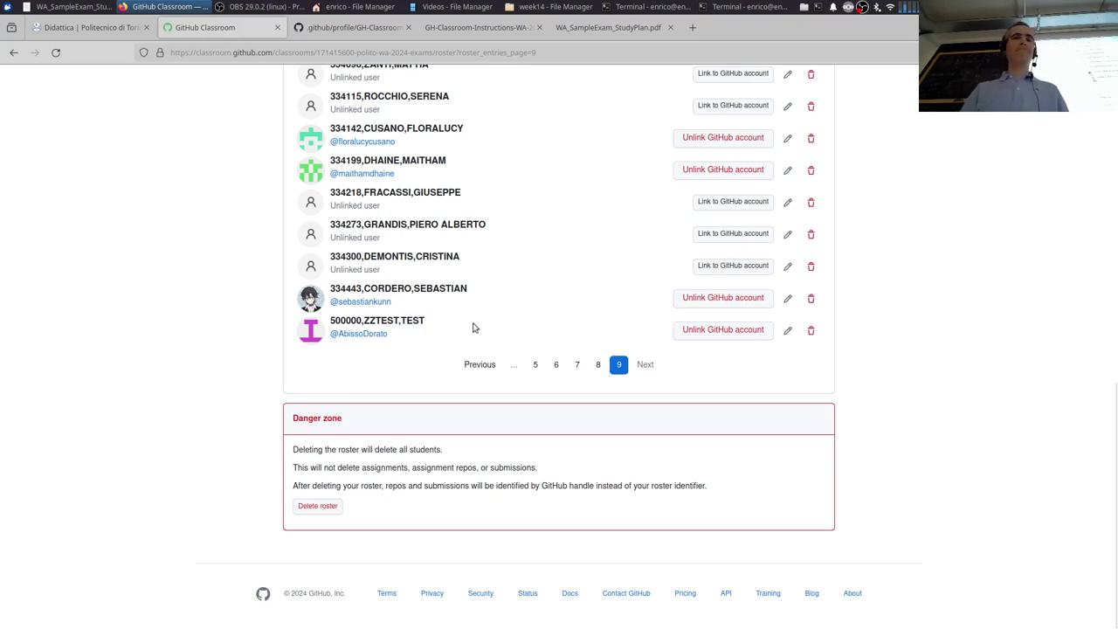
{"action": "key", "text": "ctrl+plus"}
{"action": "key", "text": "ctrl+plus"}
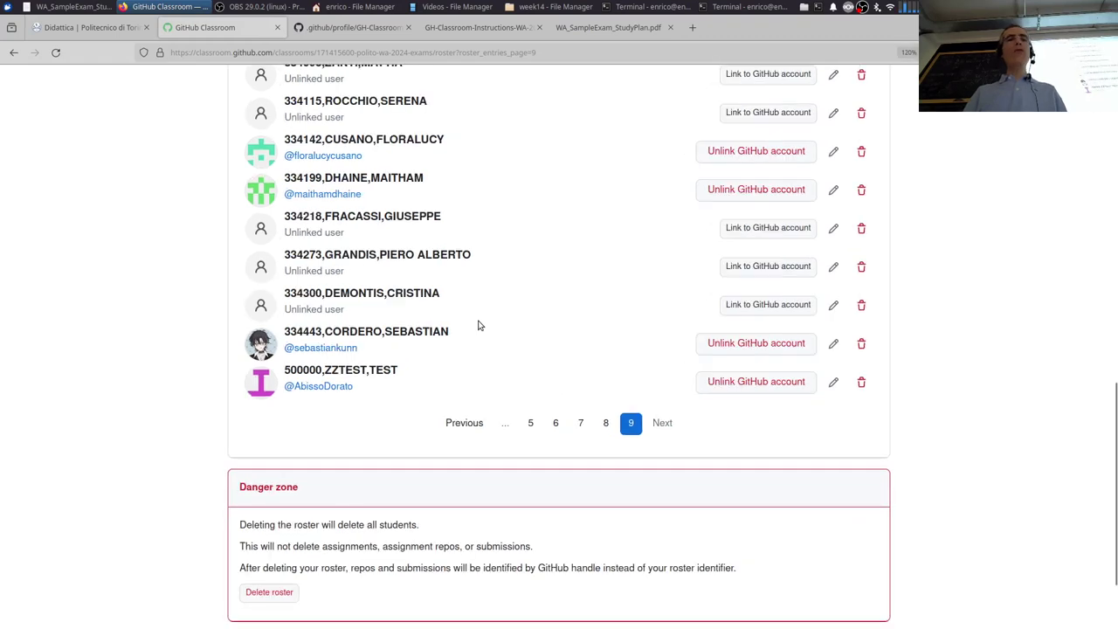
{"action": "left_click_drag", "start_coordinate": [372, 395], "coordinate": [285, 390]}
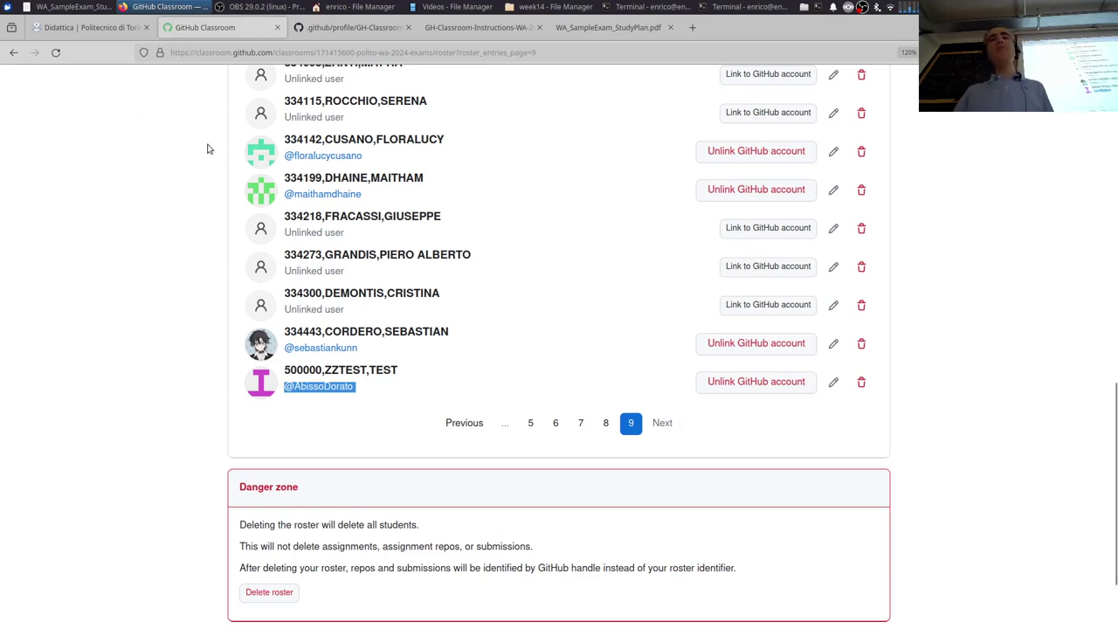
Step: Download the roster of the polito-WA-2024-exams classroom
{"action": "scroll", "coordinate": [561, 236], "scroll_direction": "down", "scroll_amount": 1}
{"action": "scroll", "coordinate": [626, 254], "scroll_direction": "down", "scroll_amount": 3}
{"action": "scroll", "coordinate": [1011, 255], "scroll_direction": "up", "scroll_amount": 15}
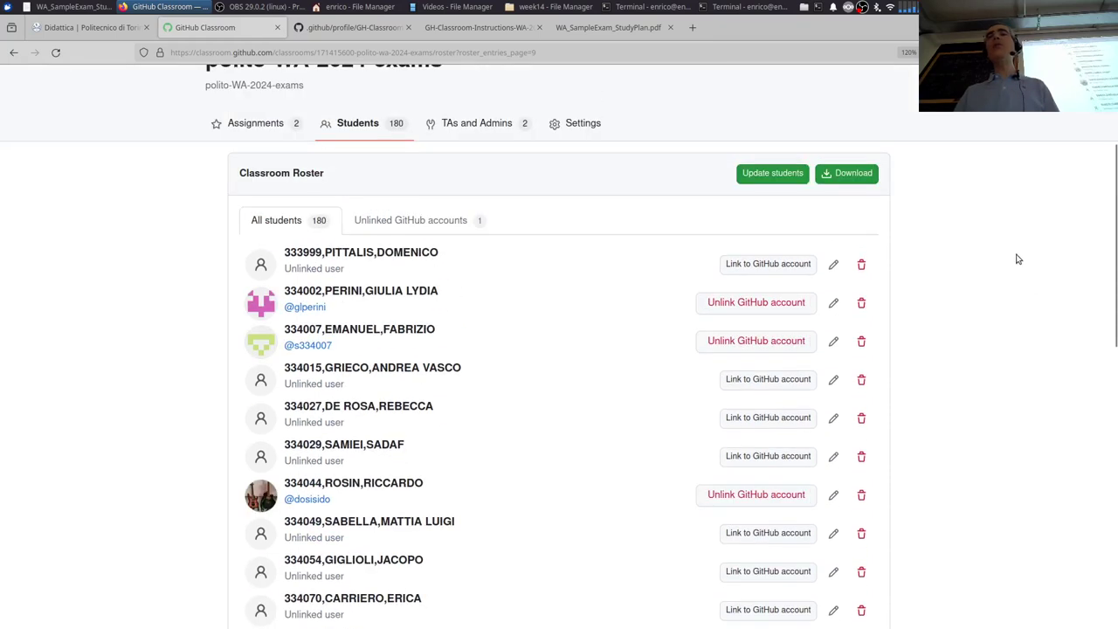
{"action": "left_click", "coordinate": [860, 180]}
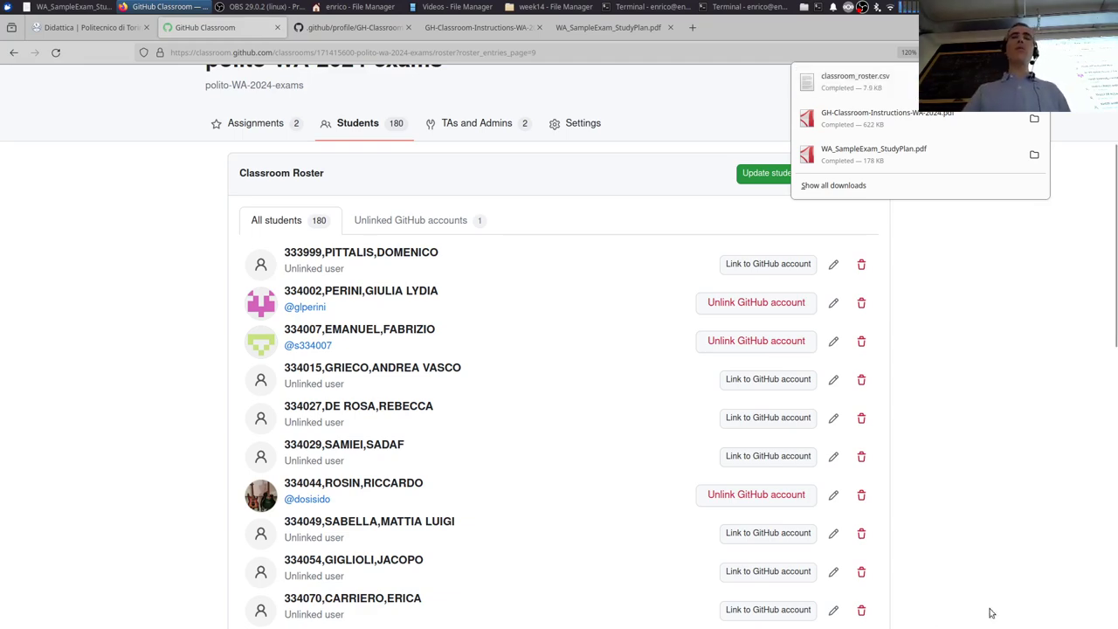
{"action": "left_click", "coordinate": [1027, 471]}
Step: Unlink the GitHub account from the test student at the end of the classroom roster
{"action": "scroll", "coordinate": [1049, 466], "scroll_direction": "down", "scroll_amount": 8}
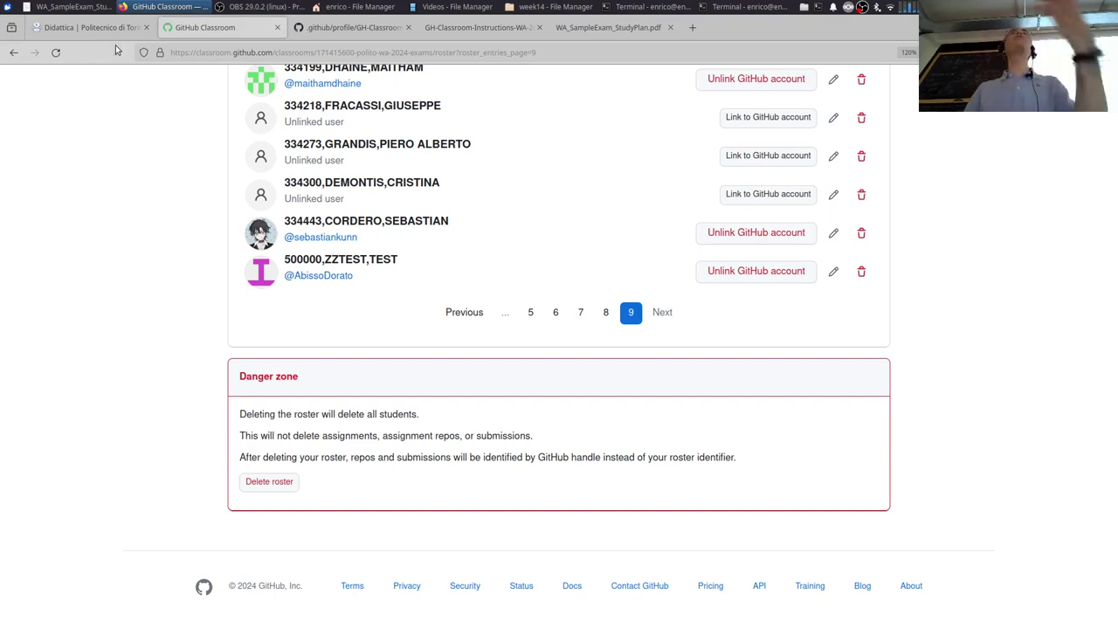
{"action": "left_click", "coordinate": [782, 277]}
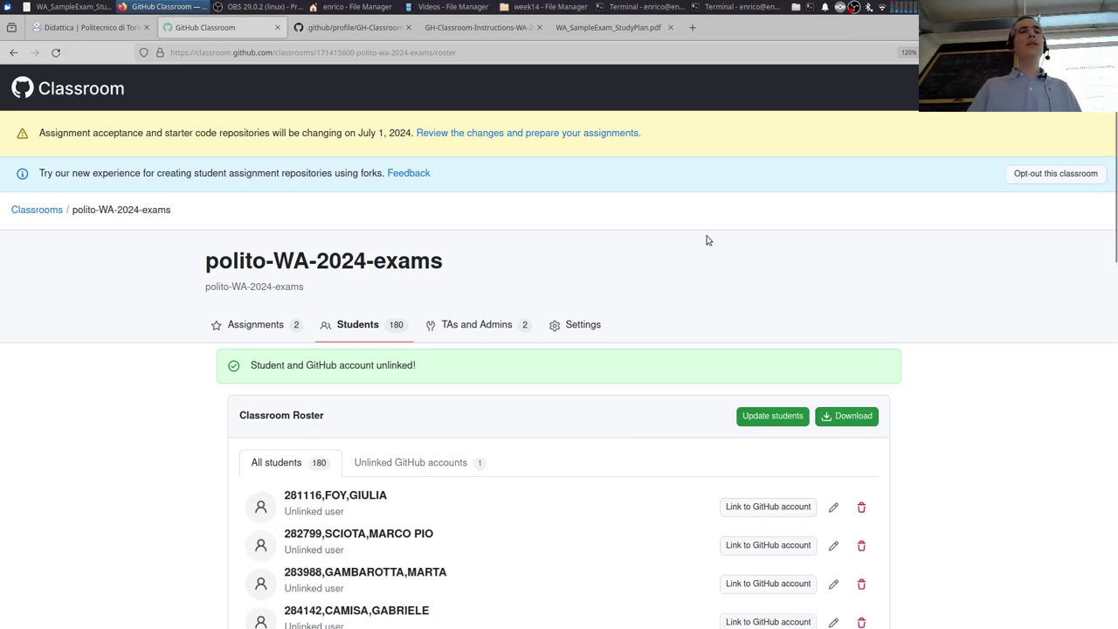
{"action": "scroll", "coordinate": [708, 241], "scroll_direction": "down", "scroll_amount": 2}
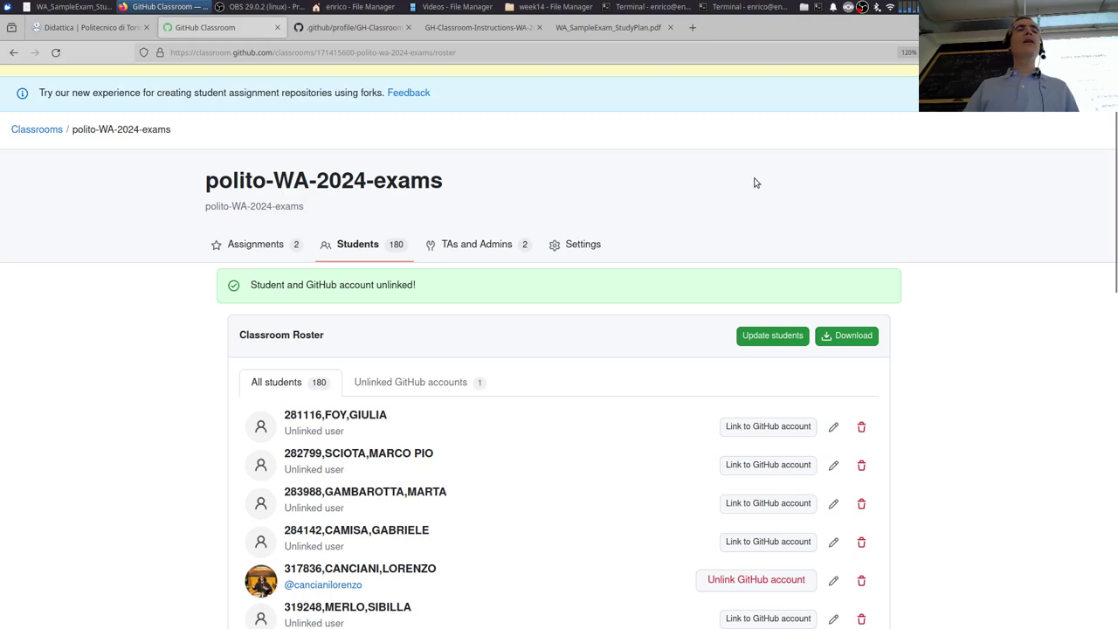
Step: Open the polito-WA-2024 organization page on github.com in a new browser tab
{"action": "left_click", "coordinate": [693, 27]}
{"action": "type", "text": "github.com/"}
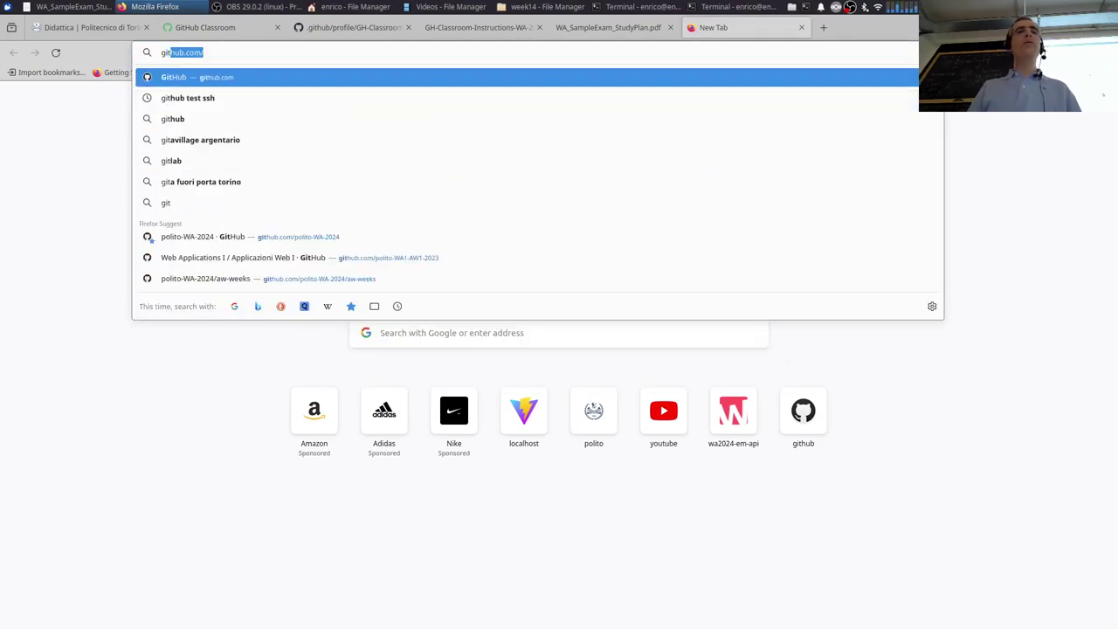
{"action": "key", "text": "Return"}
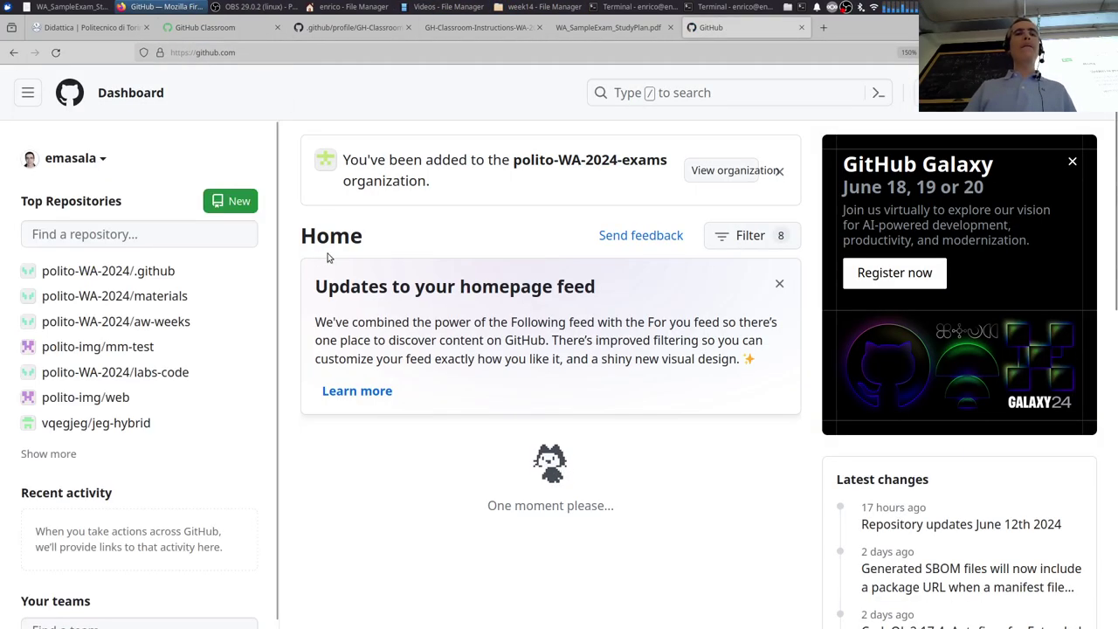
{"action": "left_click", "coordinate": [301, 53]}
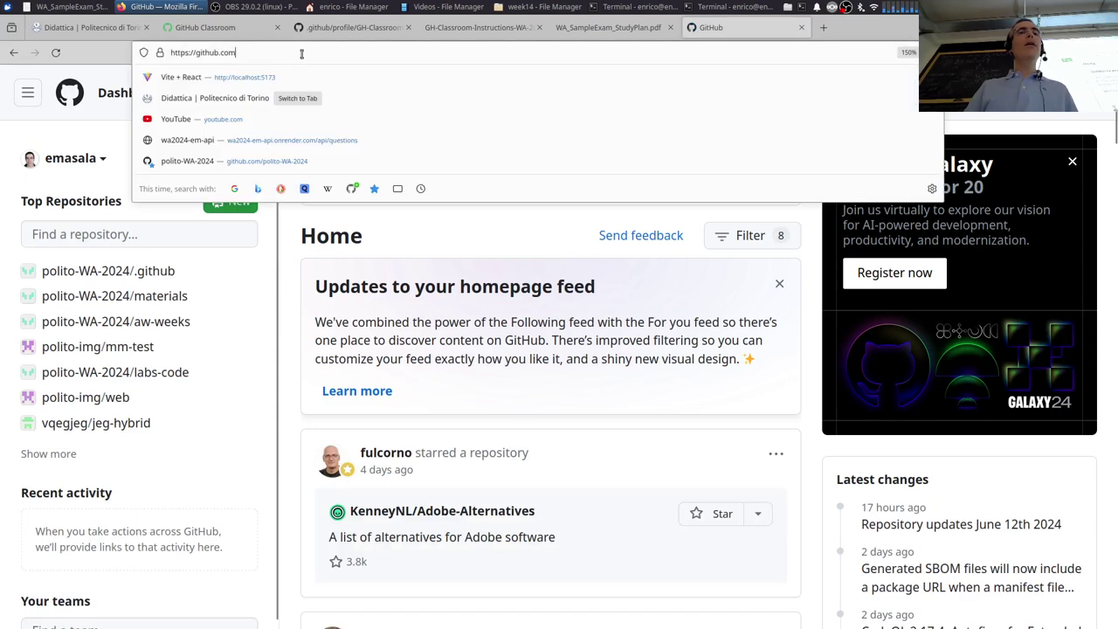
{"action": "left_click", "coordinate": [301, 54]}
{"action": "type", "text": "po"}
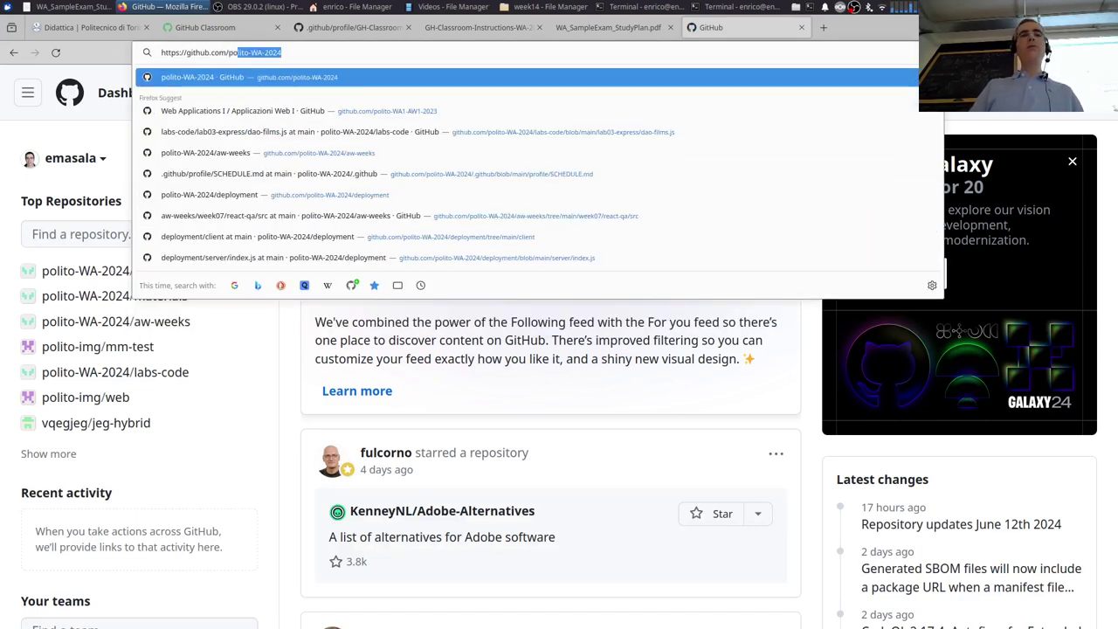
{"action": "key", "text": "Return"}
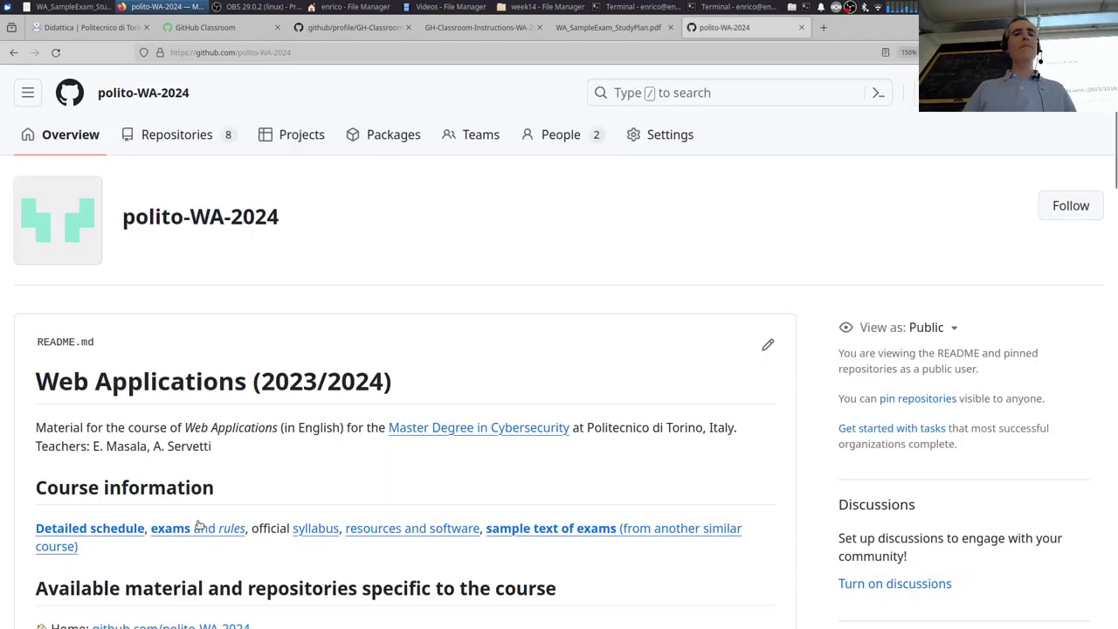
Step: Go to the course's exams and rules page and follow the GitHub Classroom assignment link for Exam #1: Ticketing system
{"action": "left_click", "coordinate": [190, 529]}
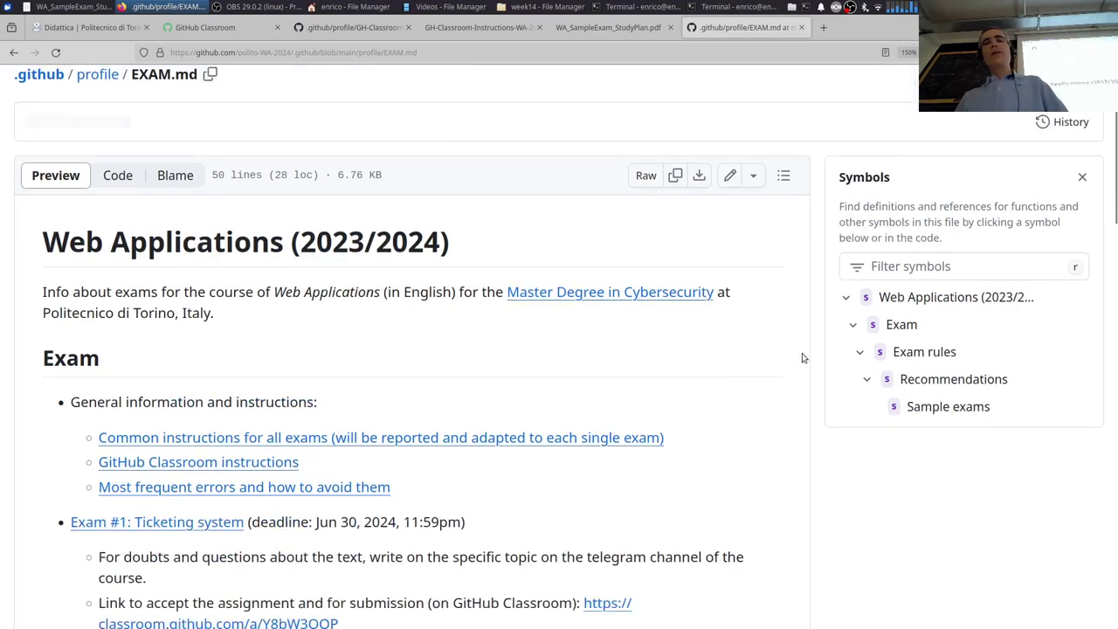
{"action": "scroll", "coordinate": [190, 246], "scroll_direction": "up", "scroll_amount": 2}
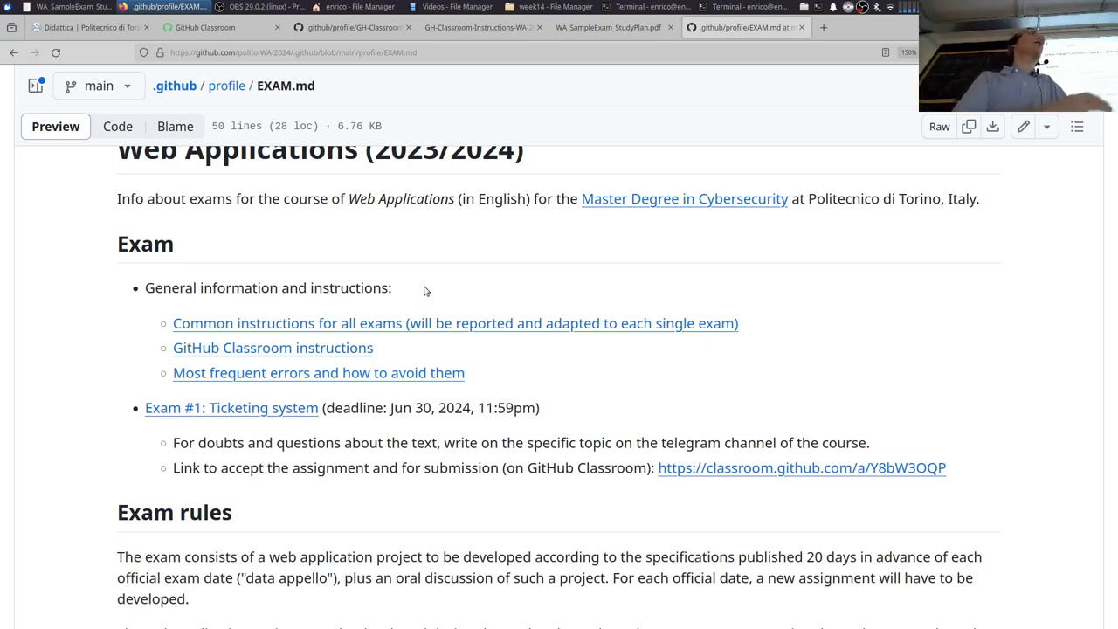
{"action": "left_click", "coordinate": [822, 466]}
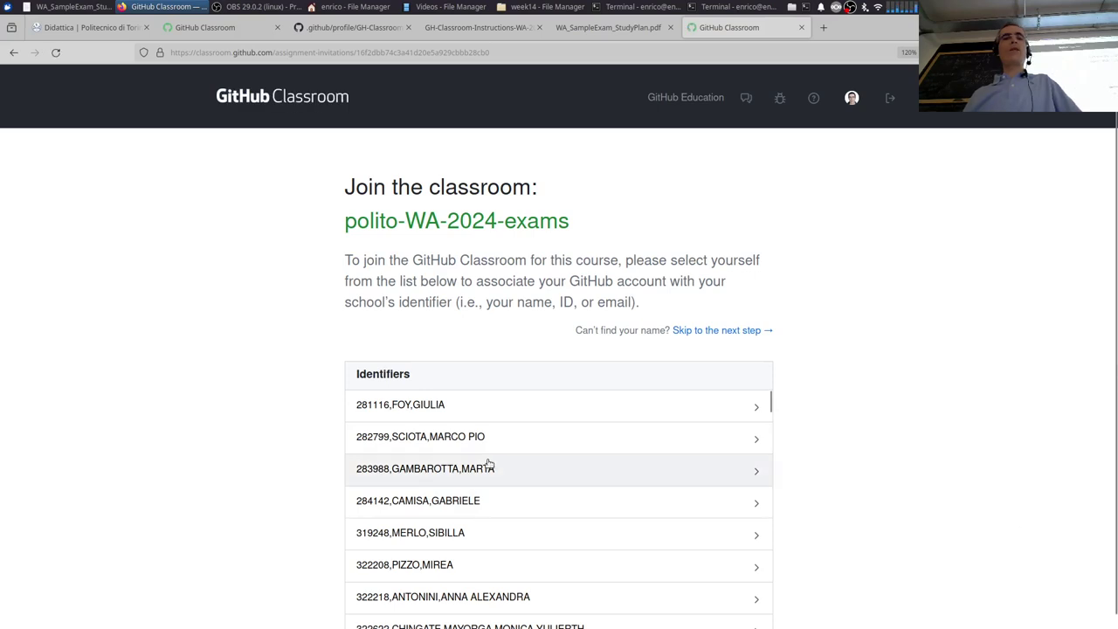
Step: Join the polito-WA-2024-exams classroom as the test student, the last entry in the identifiers list
{"action": "scroll", "coordinate": [631, 429], "scroll_direction": "down", "scroll_amount": 5}
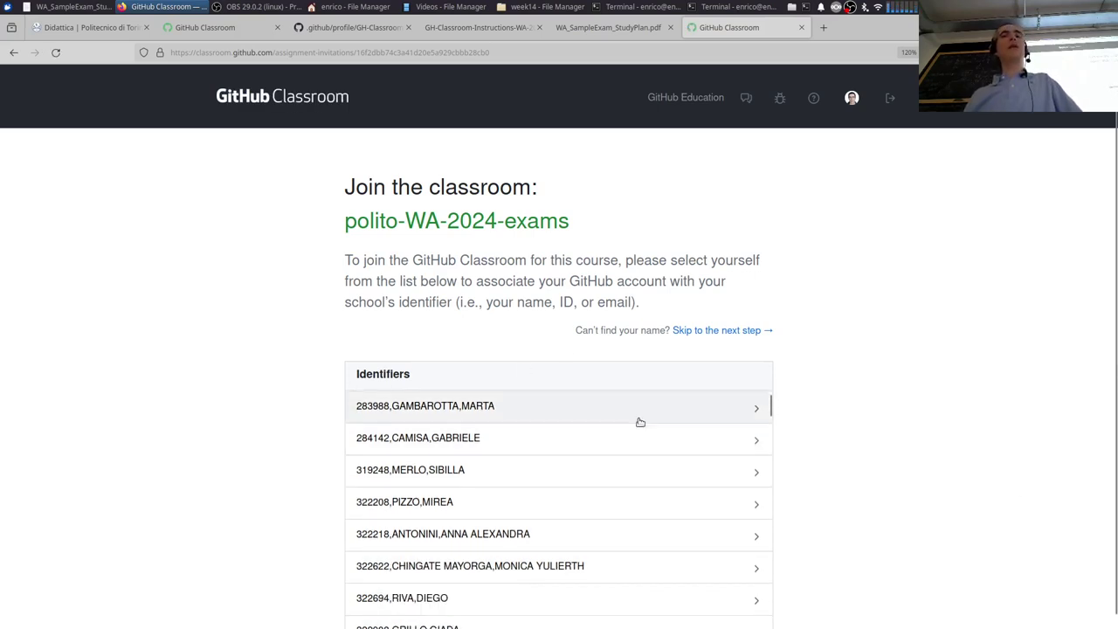
{"action": "scroll", "coordinate": [644, 432], "scroll_direction": "down", "scroll_amount": 10}
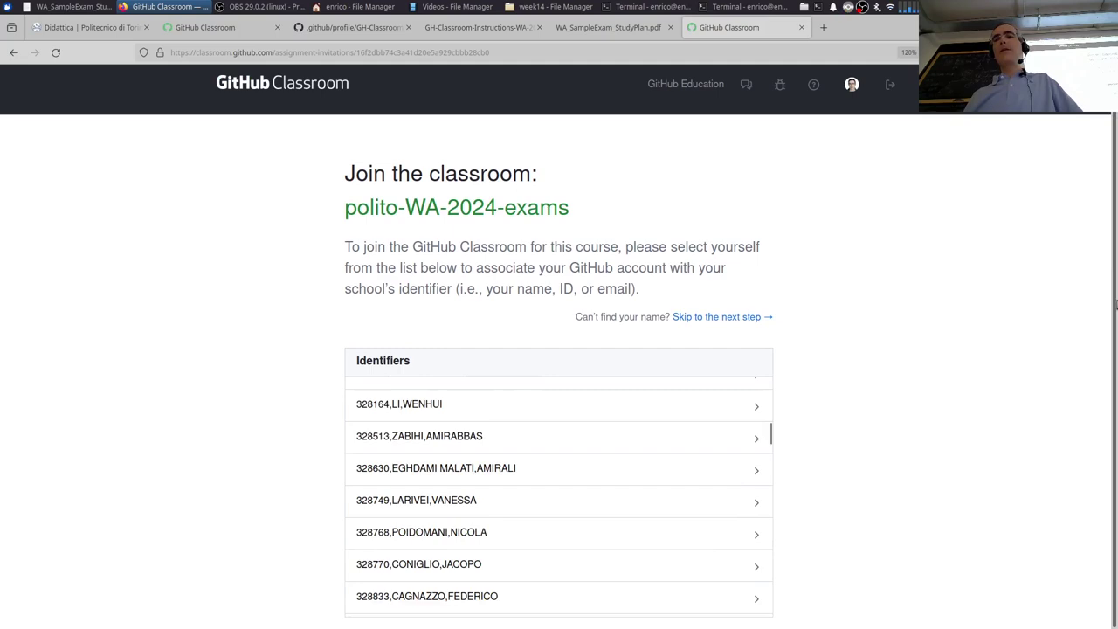
{"action": "scroll", "coordinate": [724, 507], "scroll_direction": "down", "scroll_amount": 6}
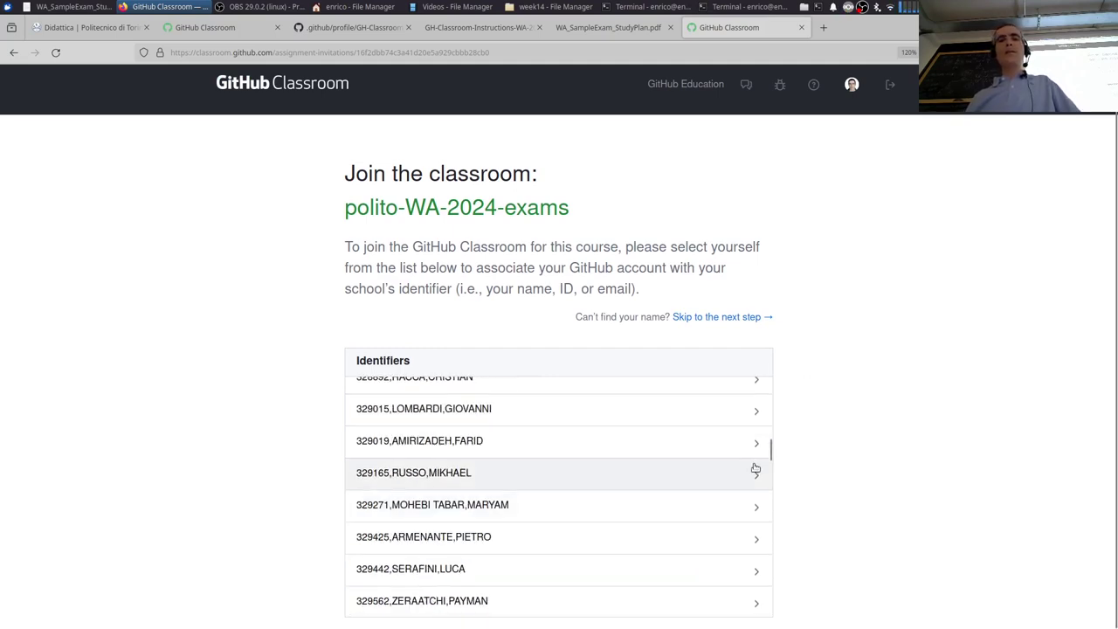
{"action": "left_click_drag", "start_coordinate": [770, 460], "coordinate": [769, 616]}
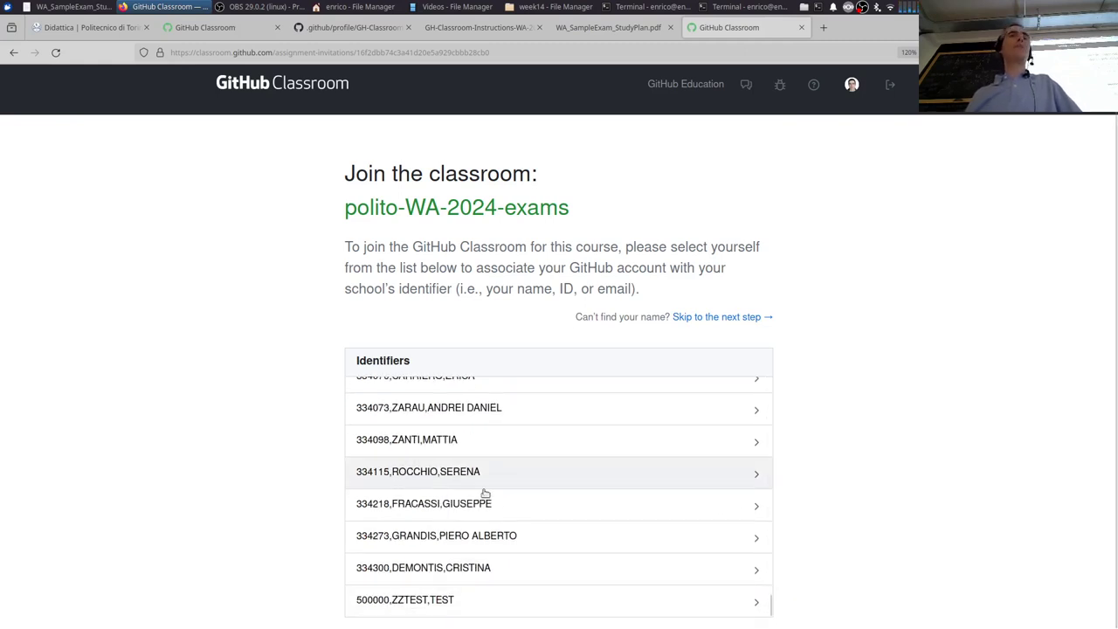
{"action": "left_click", "coordinate": [441, 604]}
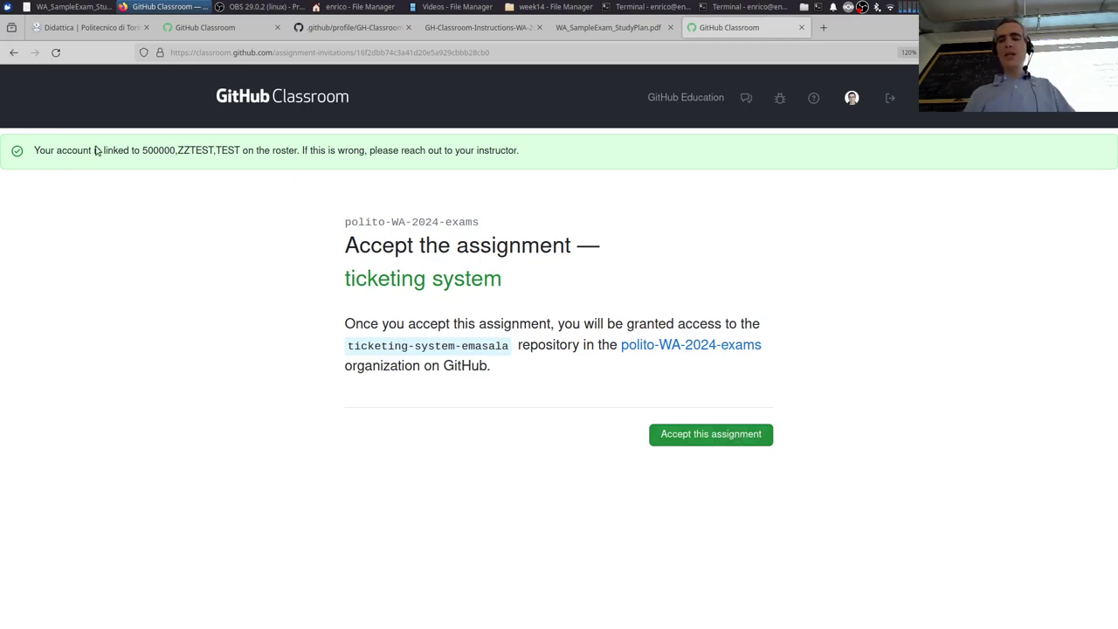
Step: Accept the ticketing system assignment for the account linked to the test student
{"action": "key", "text": "ctrl+plus"}
{"action": "key", "text": "ctrl+plus"}
{"action": "key", "text": "ctrl+plus"}
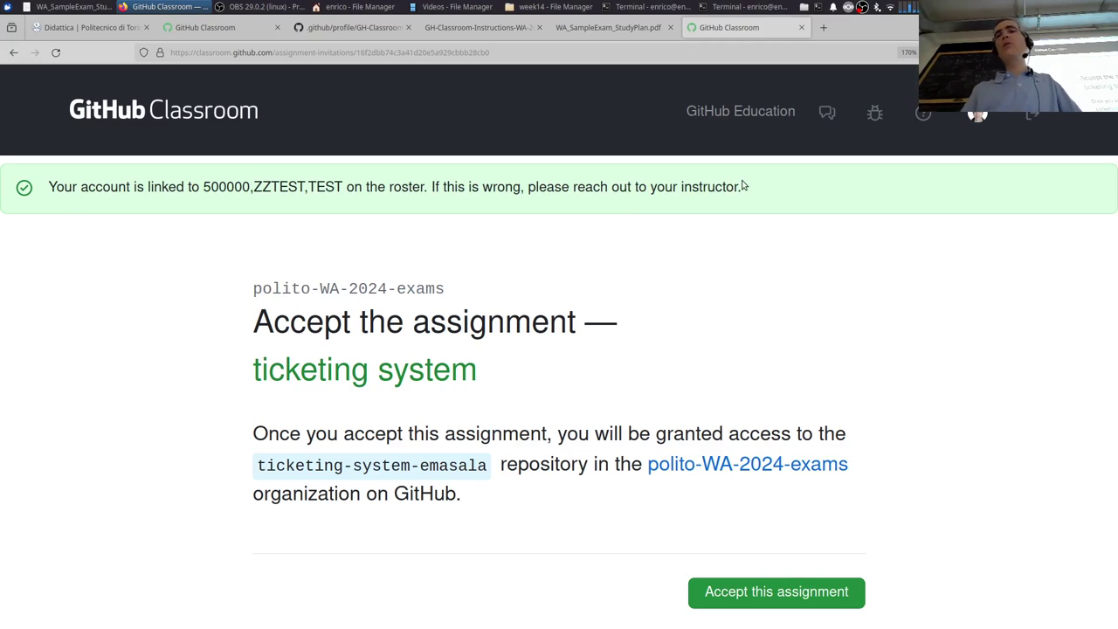
{"action": "scroll", "coordinate": [901, 282], "scroll_direction": "down", "scroll_amount": 1}
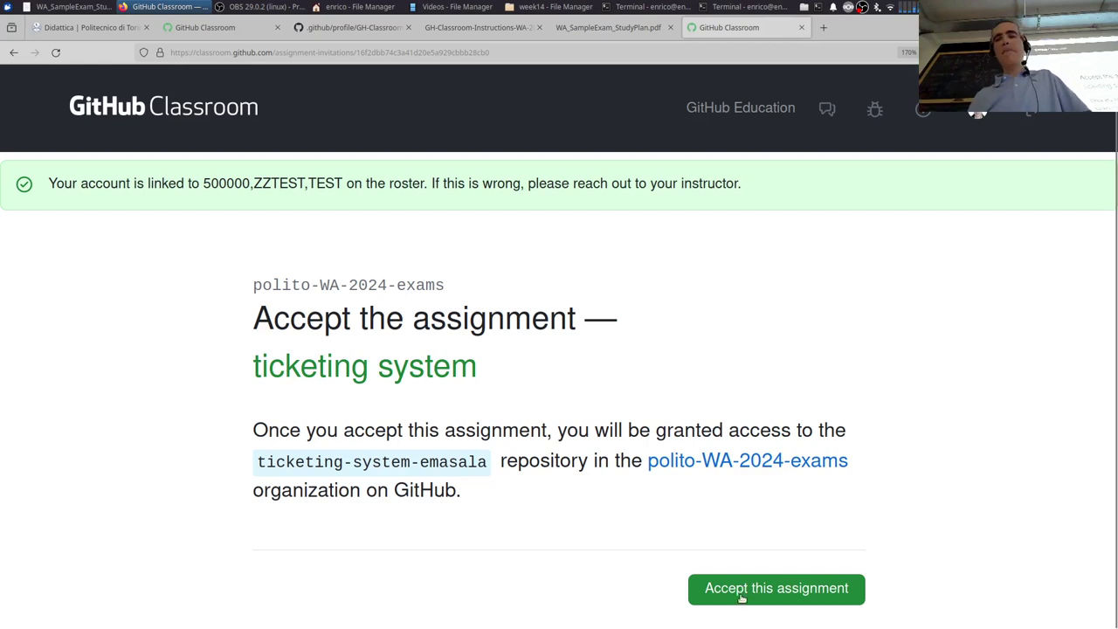
{"action": "left_click", "coordinate": [741, 590]}
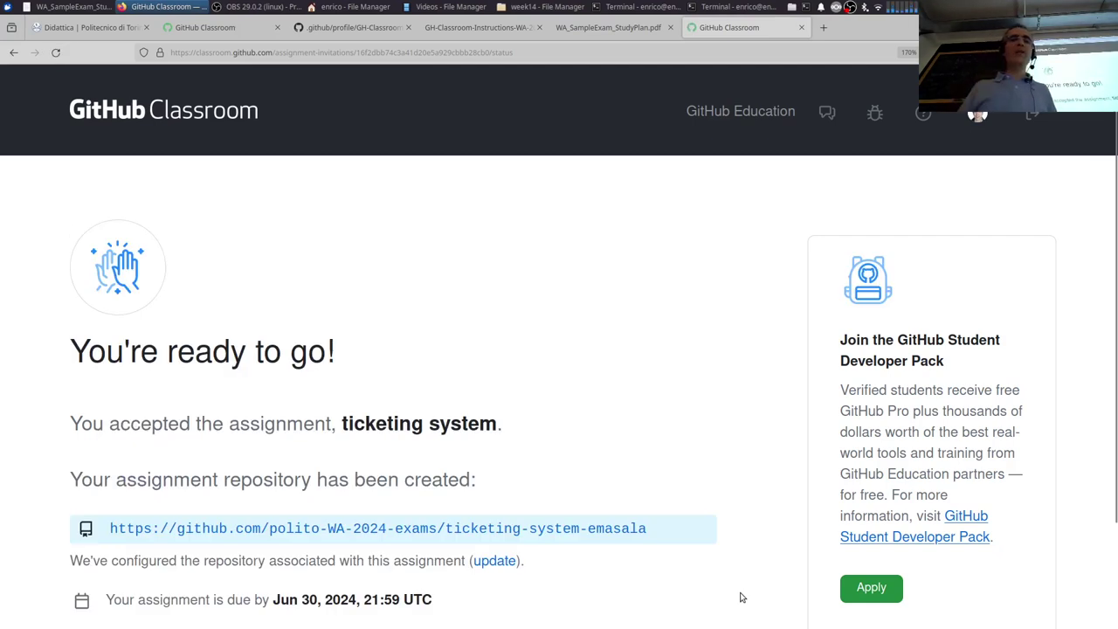
Step: Open the assignment repository created for the ticketing system exam and look over its files and folders
{"action": "scroll", "coordinate": [687, 311], "scroll_direction": "down", "scroll_amount": 2}
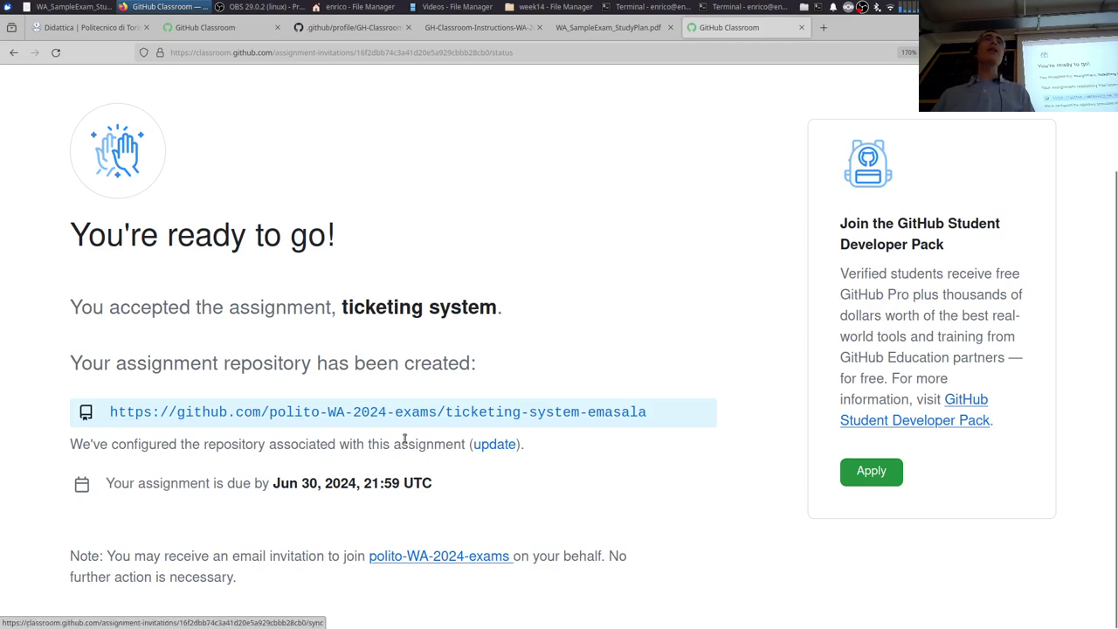
{"action": "left_click", "coordinate": [586, 416]}
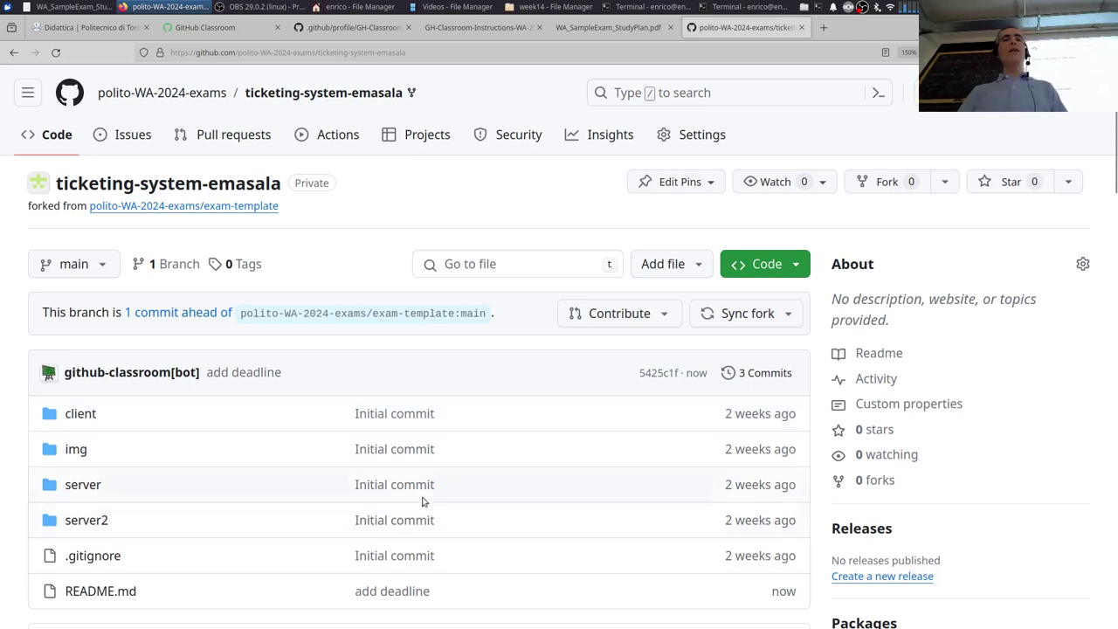
{"action": "scroll", "coordinate": [422, 502], "scroll_direction": "down", "scroll_amount": 2}
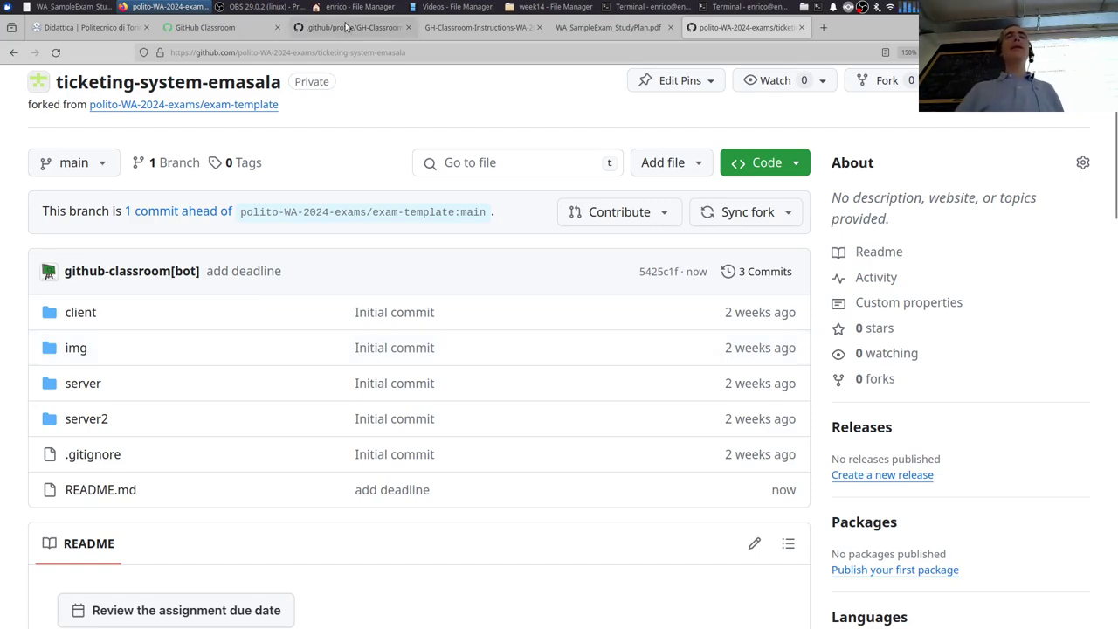
Step: Open the polito-WA-2024 GitHub organization page in a new browser tab
{"action": "left_click", "coordinate": [824, 29]}
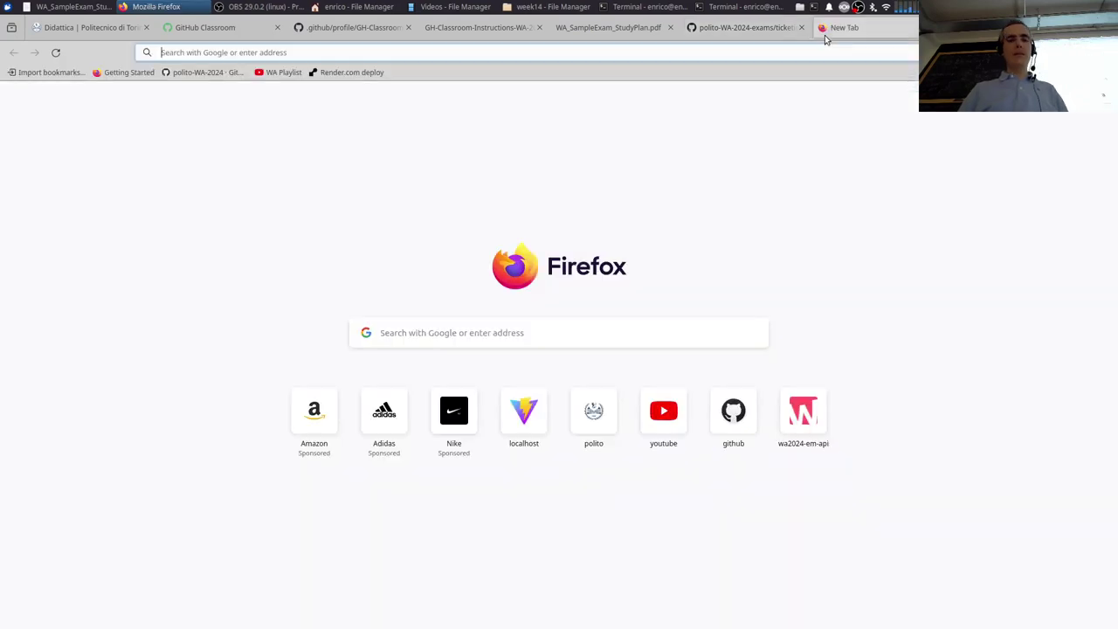
{"action": "type", "text": "d"}
{"action": "key", "text": "BackSpace"}
{"action": "type", "text": "github.com/"}
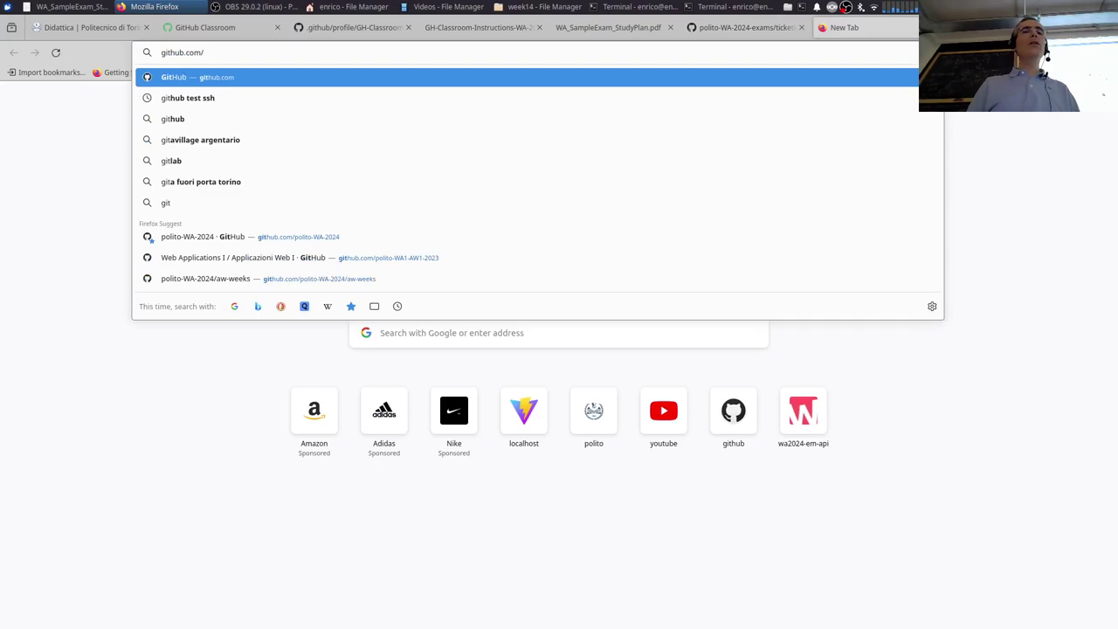
{"action": "key", "text": "Down"}
{"action": "key", "text": "Down"}
{"action": "key", "text": "Down"}
{"action": "key", "text": "Down"}
{"action": "key", "text": "Down"}
{"action": "key", "text": "Down"}
{"action": "key", "text": "Down"}
{"action": "key", "text": "Return"}
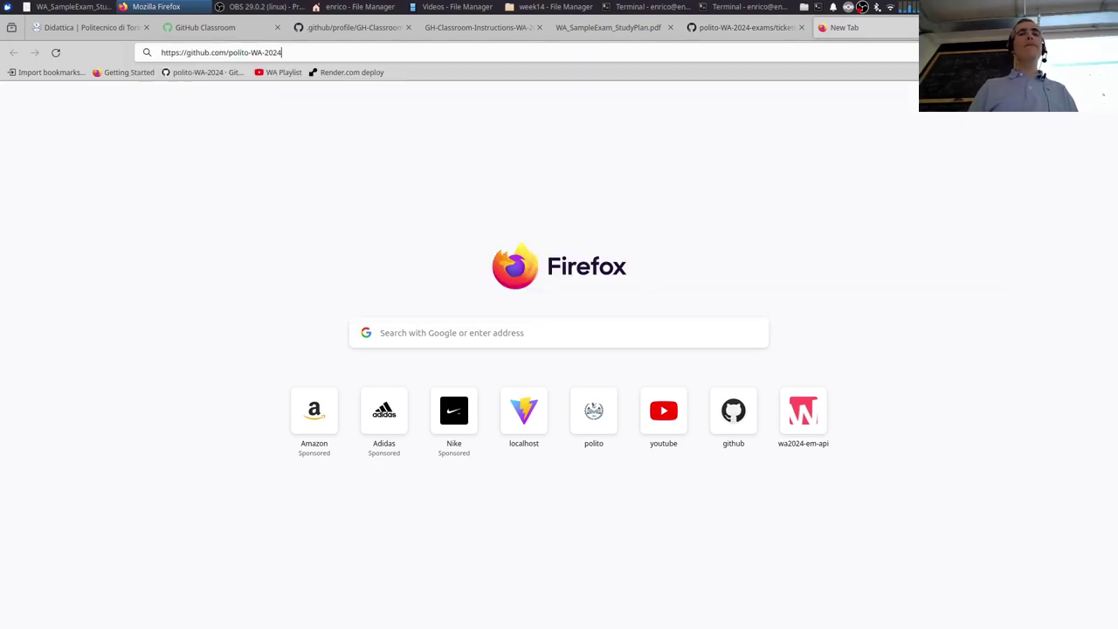
Step: Go to the course's lecture examples repository and open the sample-exam folder inside week14
{"action": "scroll", "coordinate": [262, 476], "scroll_direction": "down", "scroll_amount": 4}
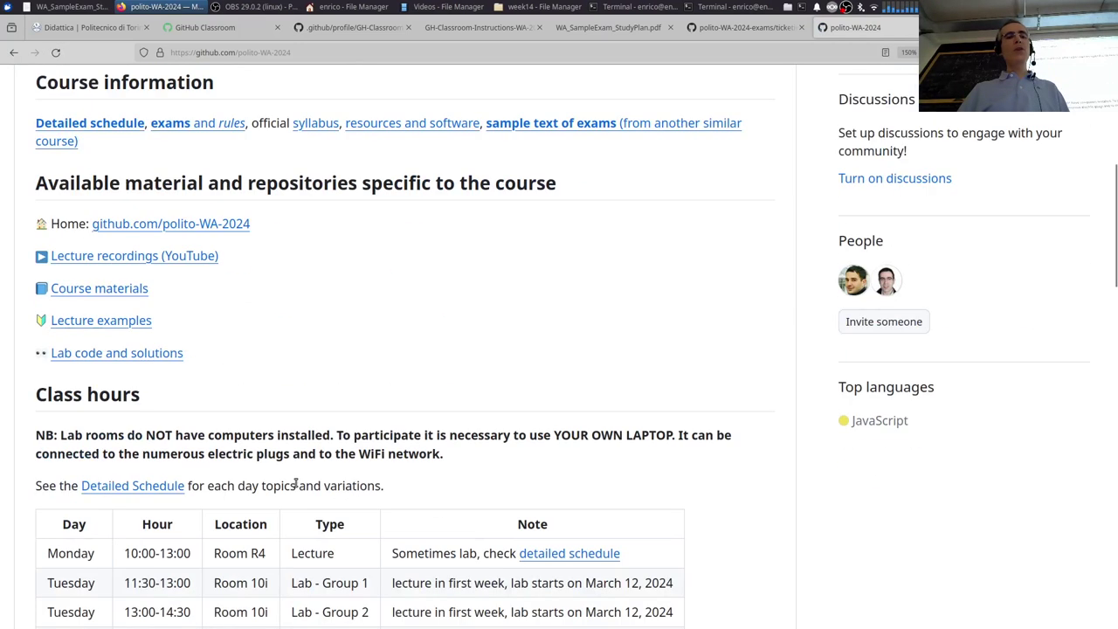
{"action": "scroll", "coordinate": [296, 483], "scroll_direction": "down", "scroll_amount": 2}
{"action": "scroll", "coordinate": [165, 369], "scroll_direction": "up", "scroll_amount": 2}
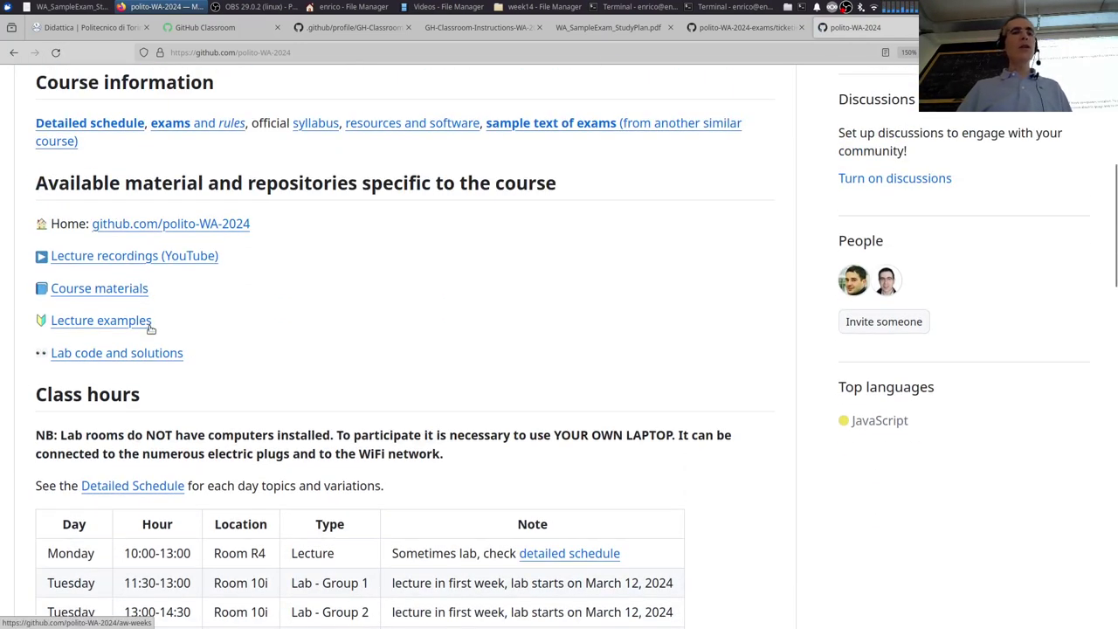
{"action": "left_click", "coordinate": [150, 329]}
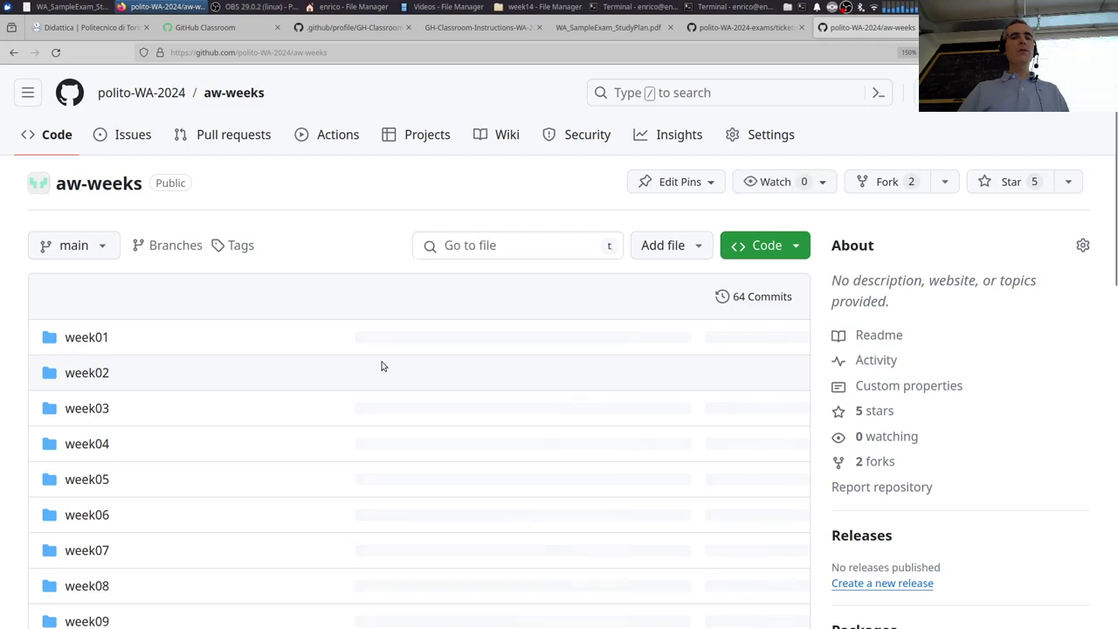
{"action": "scroll", "coordinate": [382, 366], "scroll_direction": "down", "scroll_amount": 6}
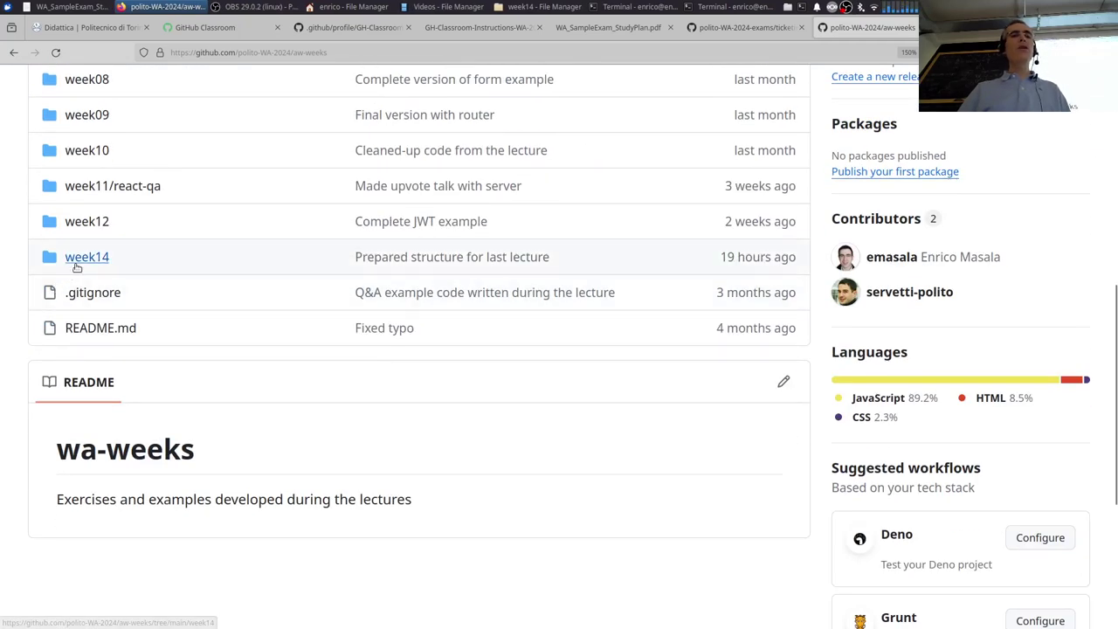
{"action": "left_click", "coordinate": [83, 259]}
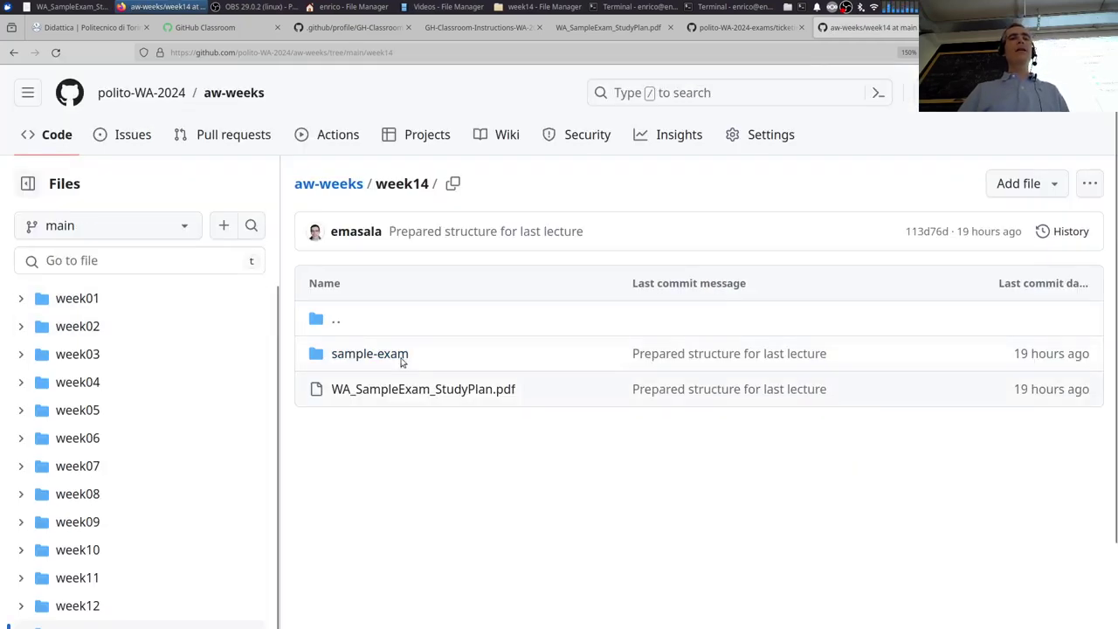
{"action": "left_click", "coordinate": [395, 356]}
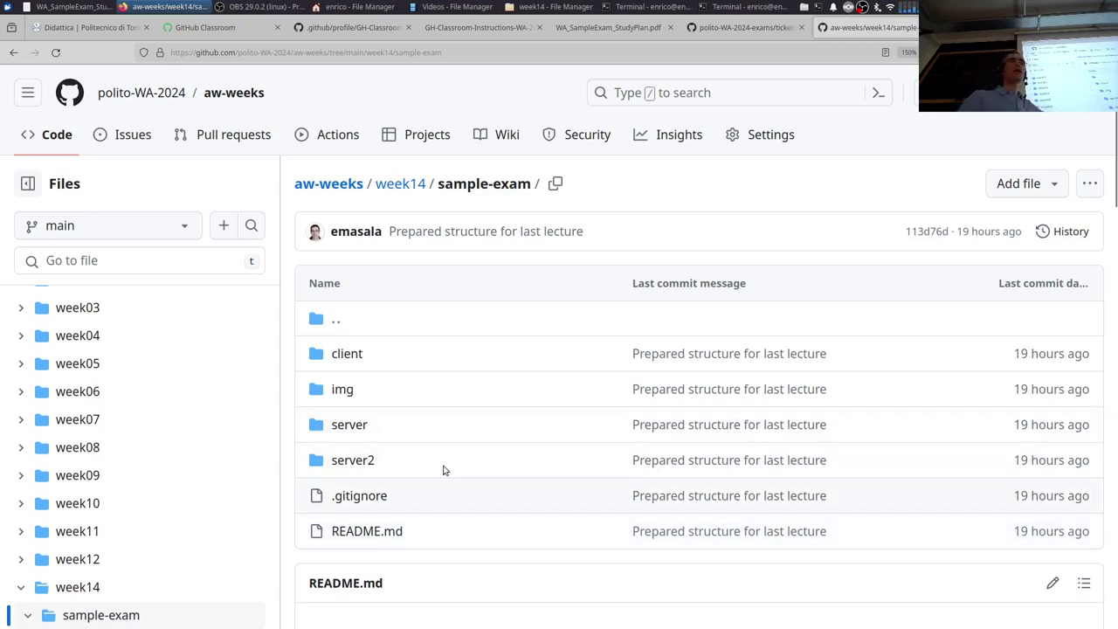
Step: Open the sample exam's README.md and read through its template sections, from the exam title and student line down to Users Credentials
{"action": "left_click", "coordinate": [365, 533]}
{"action": "scroll", "coordinate": [935, 407], "scroll_direction": "down", "scroll_amount": 2}
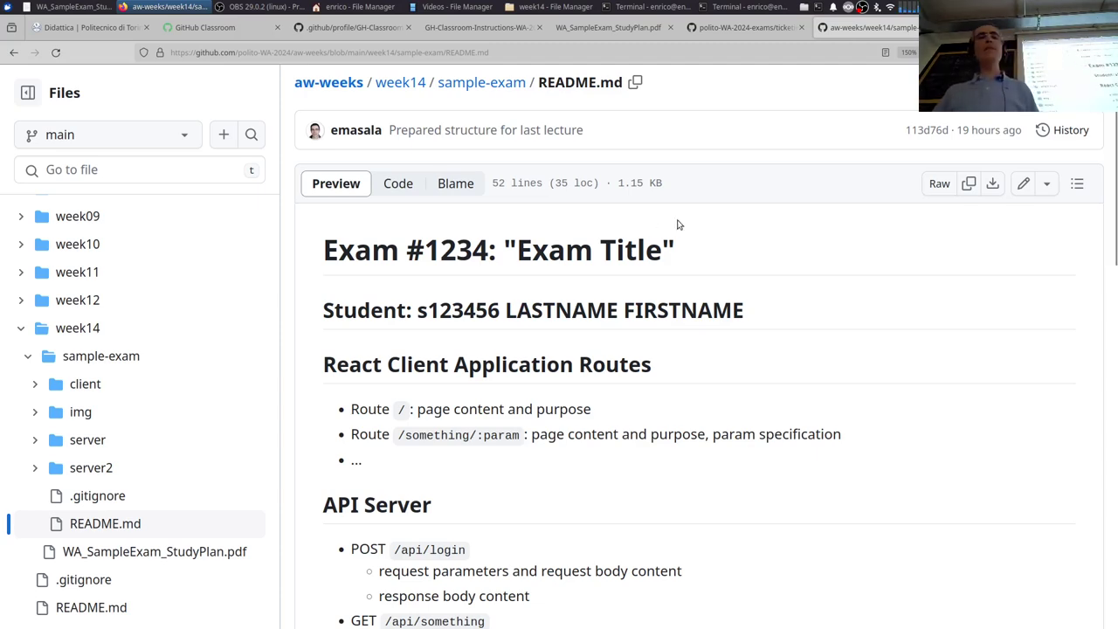
{"action": "scroll", "coordinate": [799, 325], "scroll_direction": "down", "scroll_amount": 2}
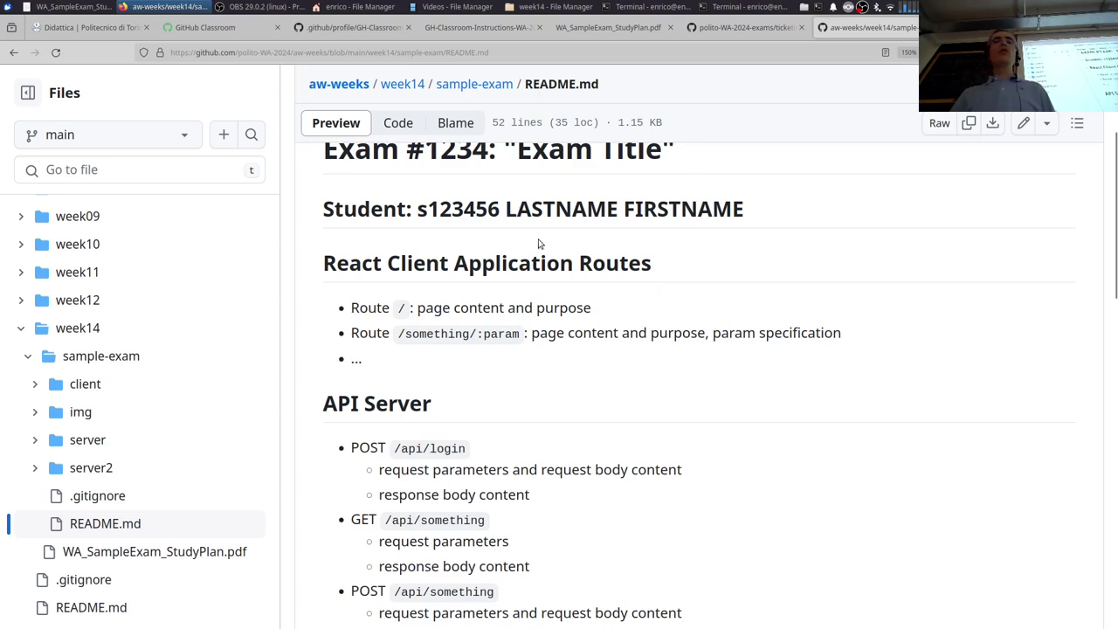
{"action": "scroll", "coordinate": [705, 335], "scroll_direction": "down", "scroll_amount": 2}
{"action": "scroll", "coordinate": [728, 315], "scroll_direction": "up", "scroll_amount": 4}
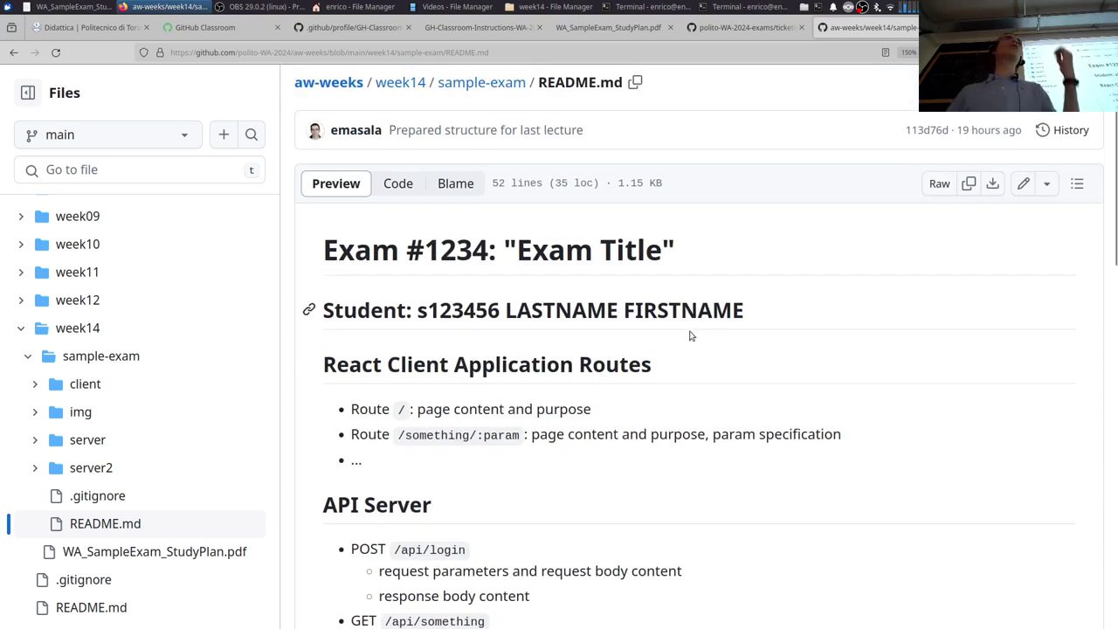
{"action": "scroll", "coordinate": [730, 349], "scroll_direction": "down", "scroll_amount": 4}
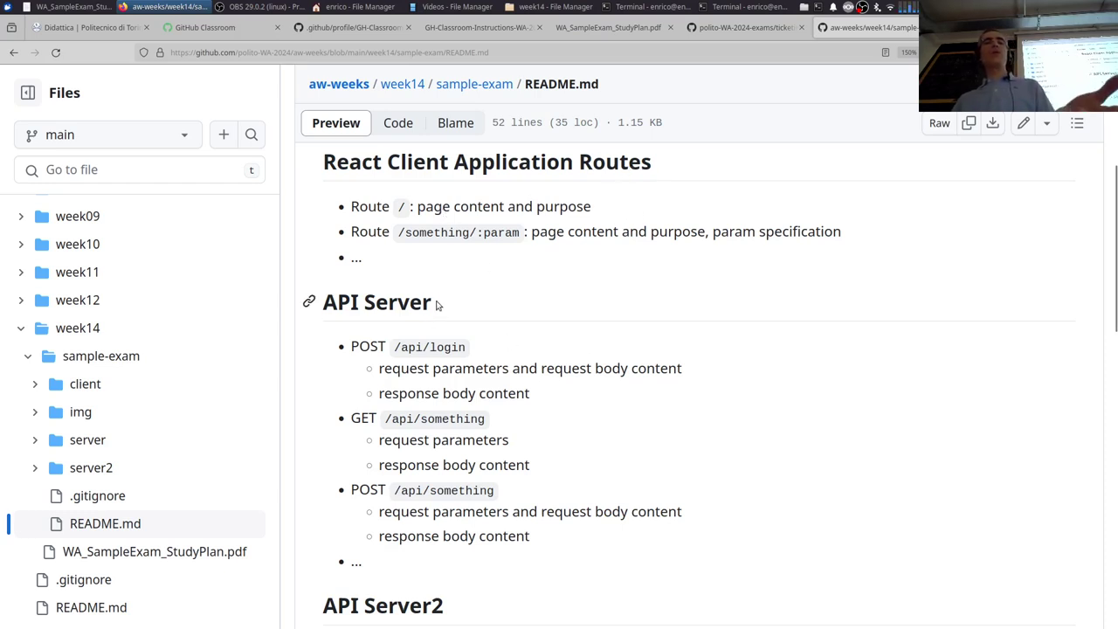
{"action": "scroll", "coordinate": [439, 302], "scroll_direction": "down", "scroll_amount": 2}
{"action": "scroll", "coordinate": [534, 277], "scroll_direction": "down", "scroll_amount": 2}
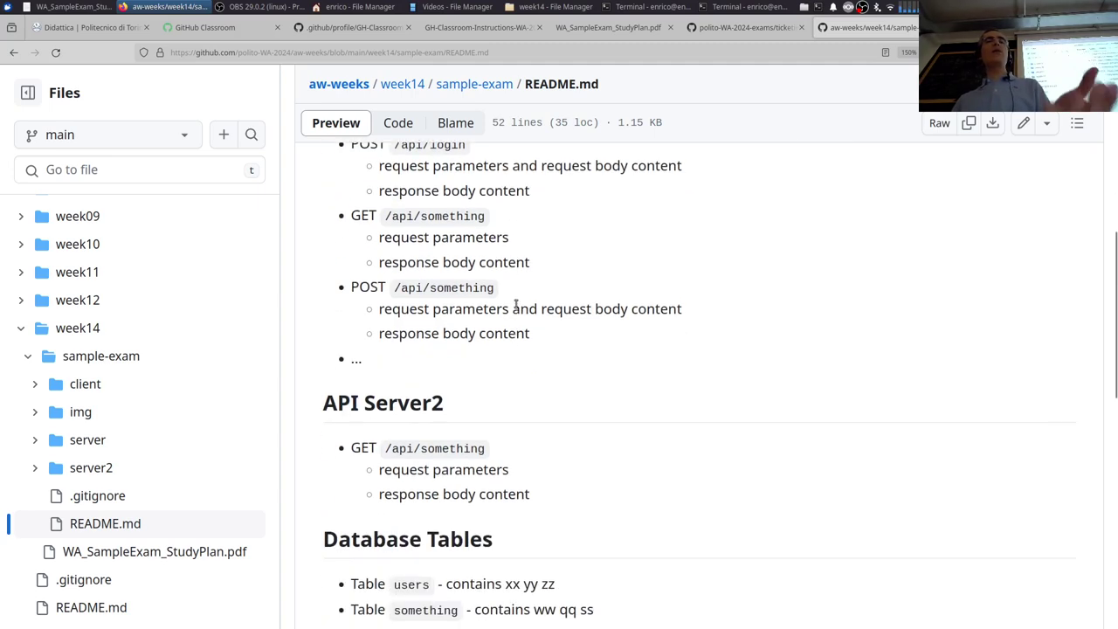
{"action": "scroll", "coordinate": [503, 502], "scroll_direction": "down", "scroll_amount": 6}
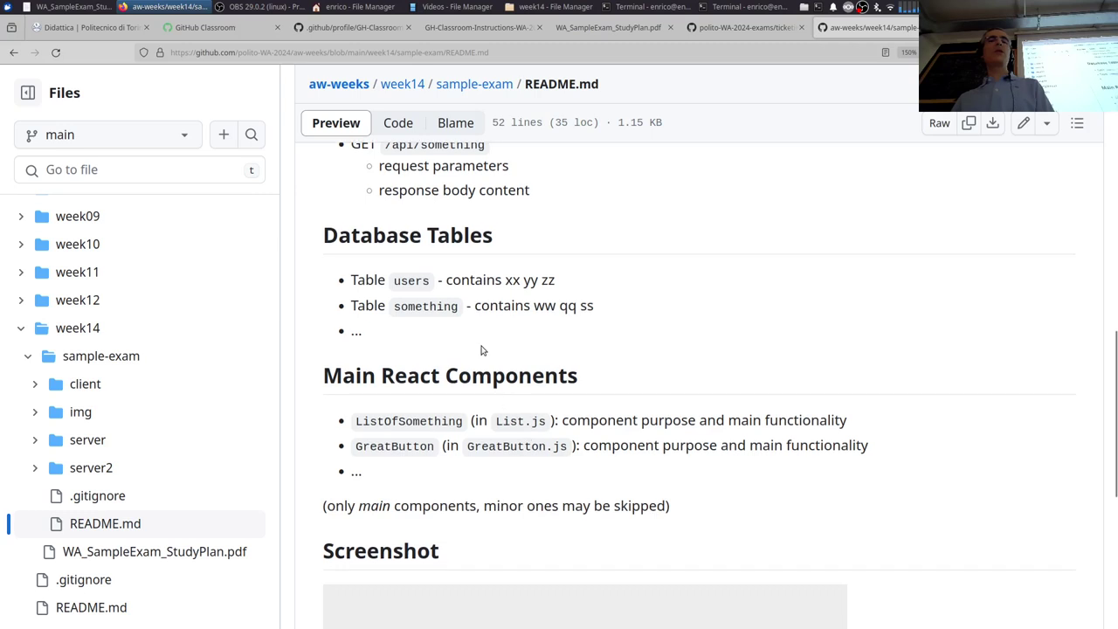
{"action": "scroll", "coordinate": [541, 411], "scroll_direction": "down", "scroll_amount": 8}
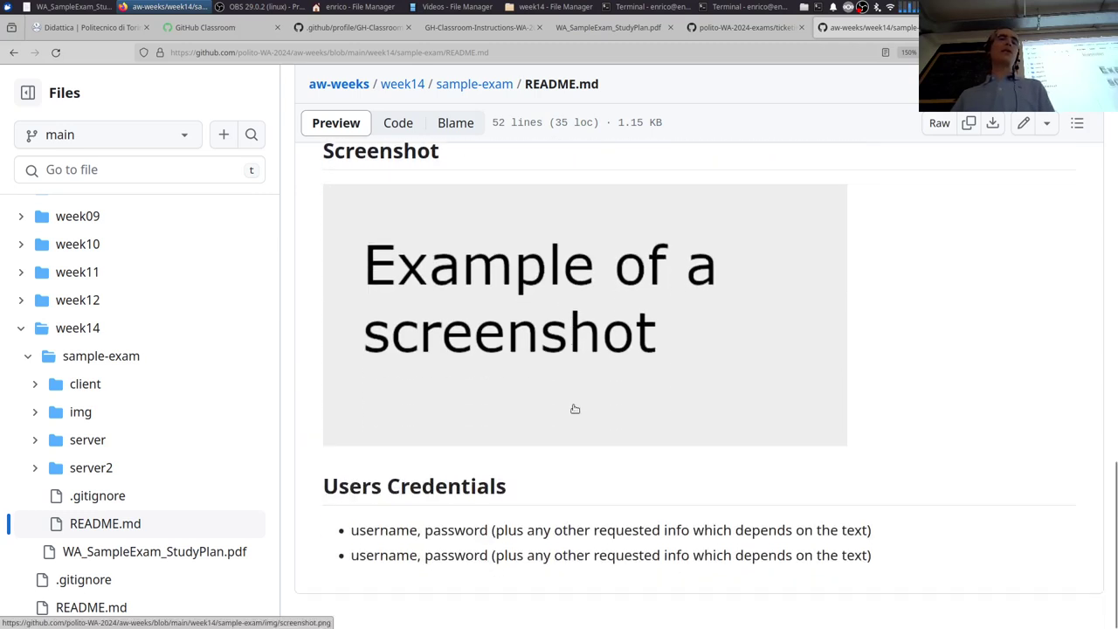